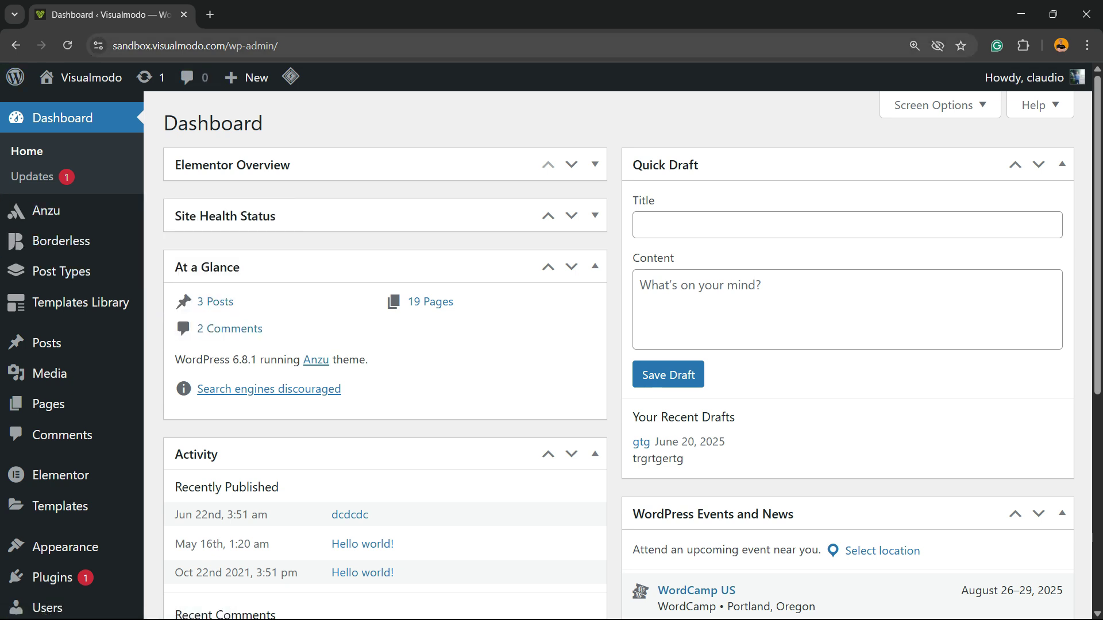
- Go to Appearance > Themes > Add Theme and search the theme directory for Astra
{"action": "left_click", "coordinate": [311, 45]}
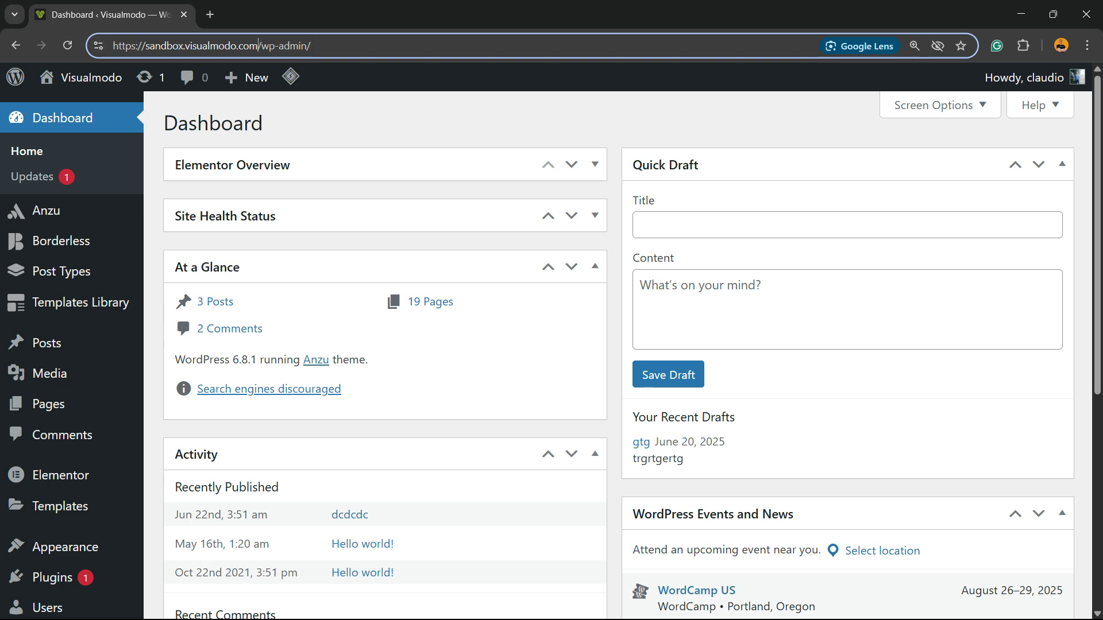
{"action": "left_click_drag", "start_coordinate": [311, 46], "coordinate": [258, 45]}
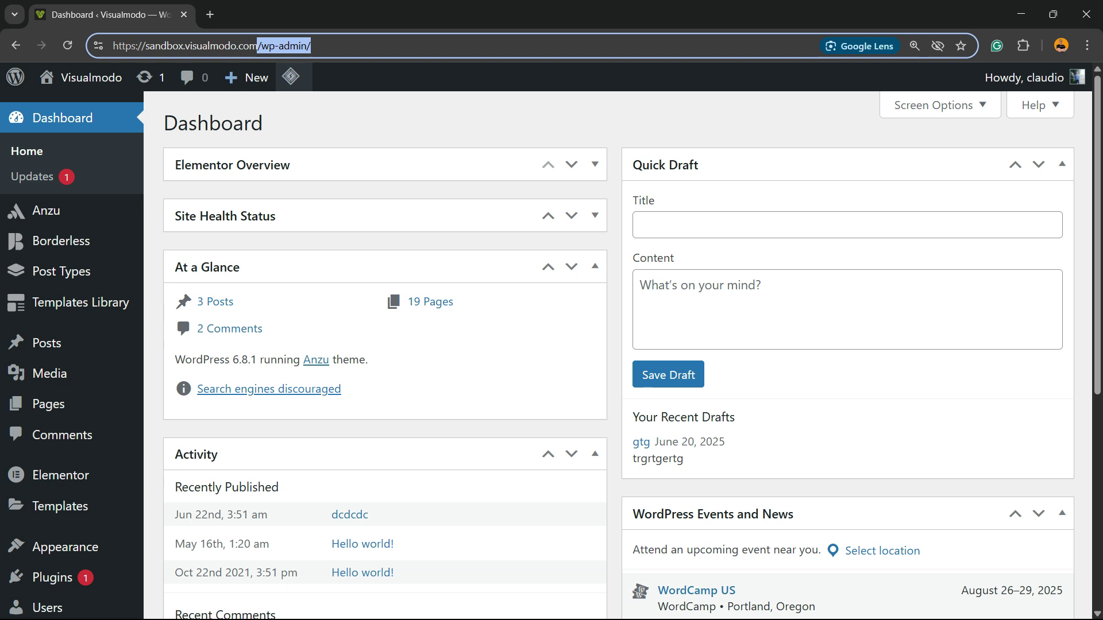
{"action": "scroll", "coordinate": [58, 127], "scroll_direction": "down", "scroll_amount": 2}
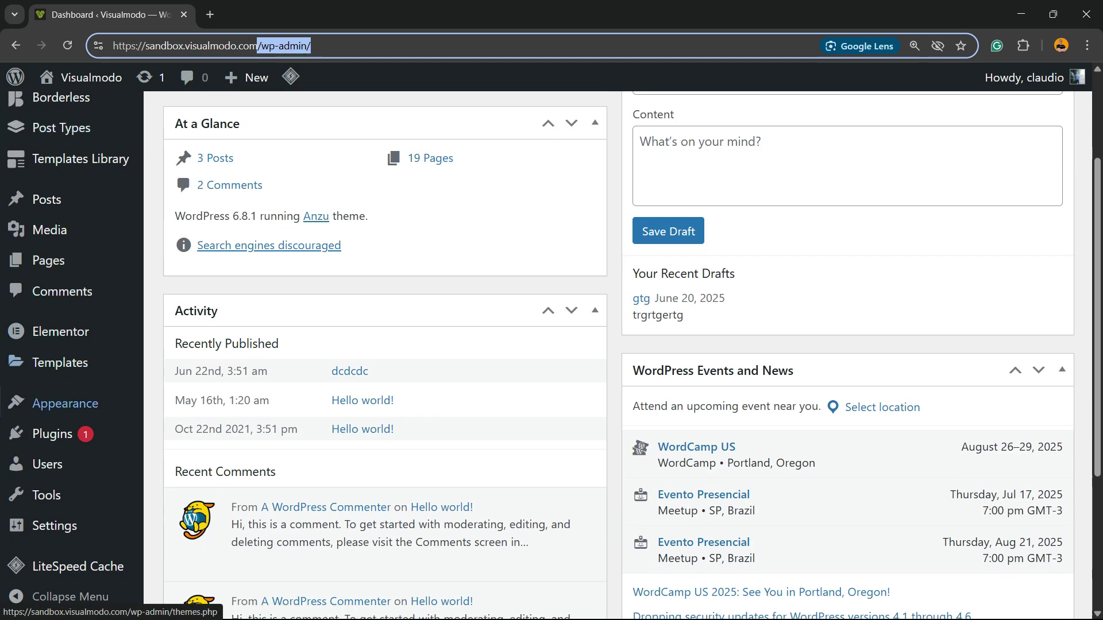
{"action": "left_click", "coordinate": [180, 406]}
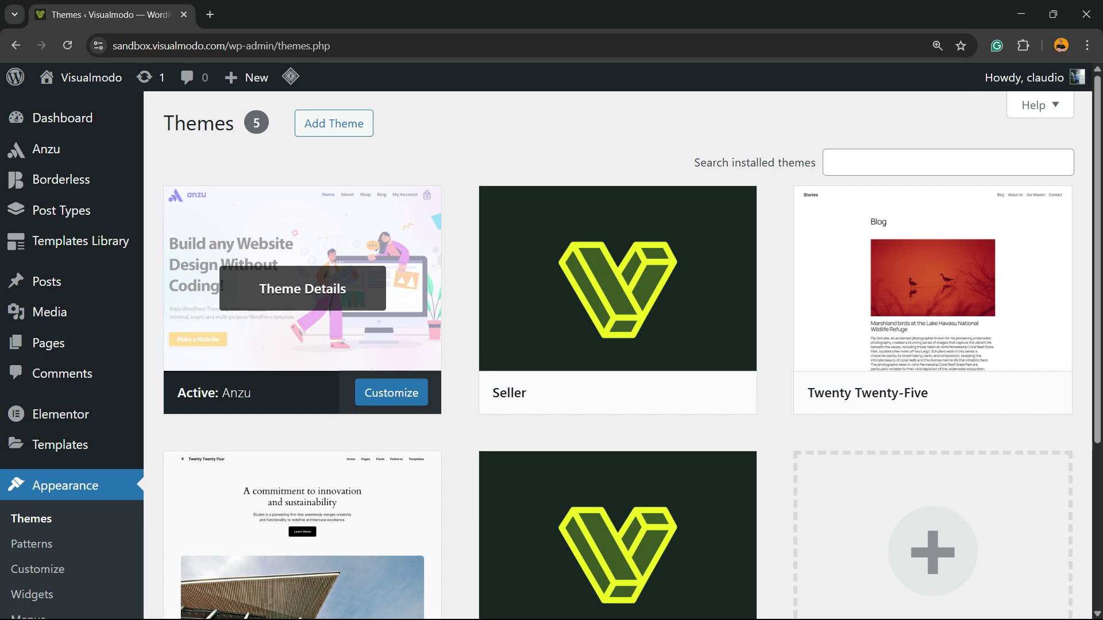
{"action": "triple_click", "coordinate": [333, 124]}
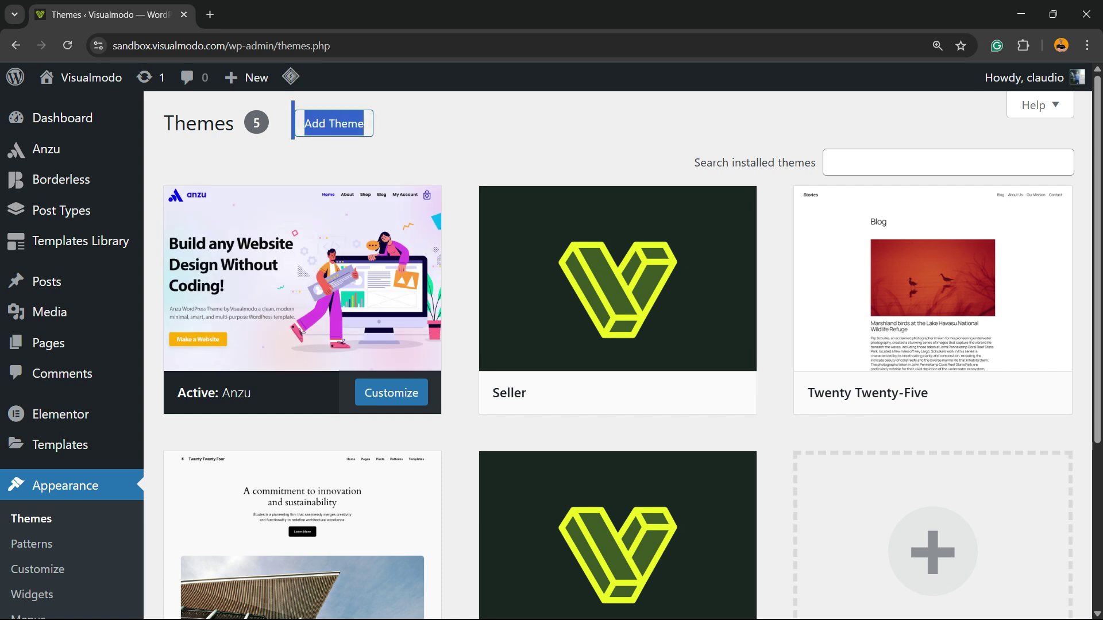
{"action": "left_click", "coordinate": [333, 124]}
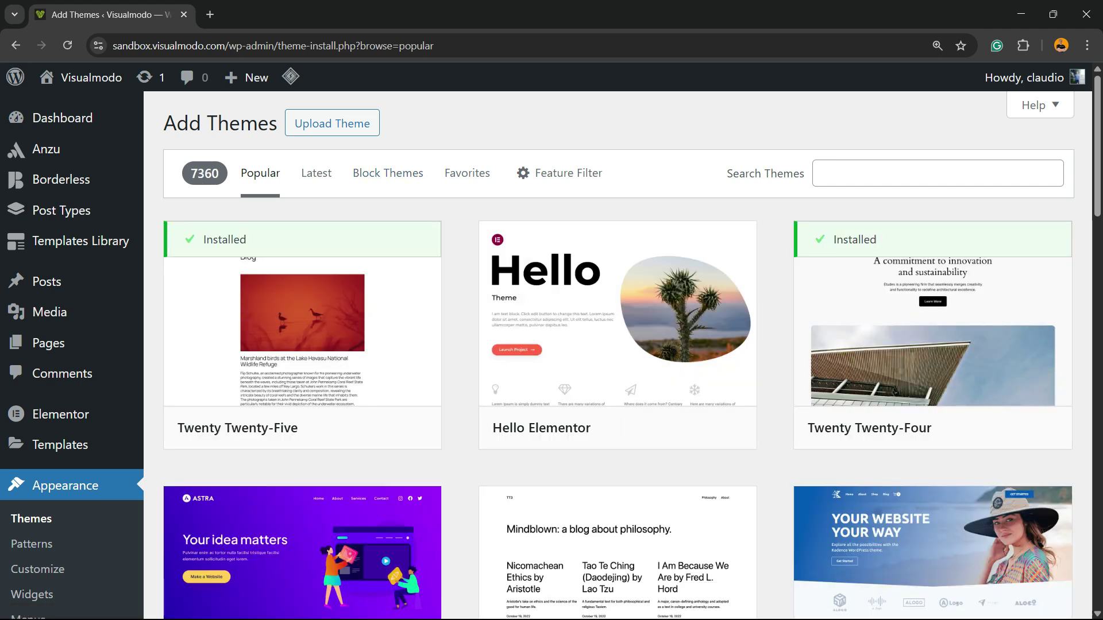
{"action": "left_click_drag", "start_coordinate": [730, 174], "coordinate": [804, 173]}
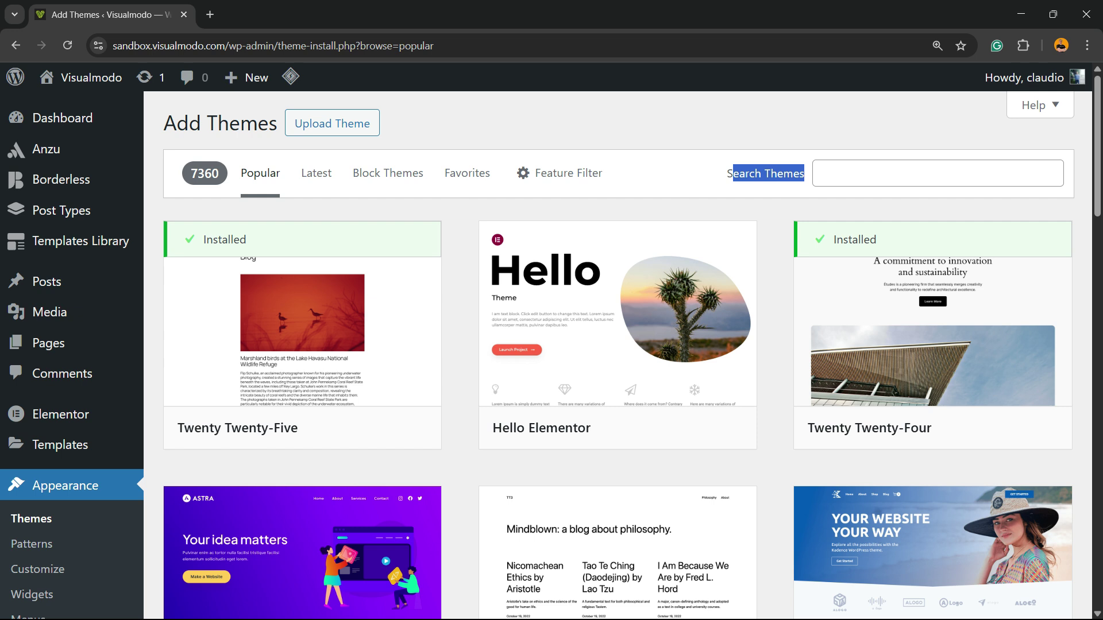
{"action": "left_click", "coordinate": [899, 174]}
{"action": "type", "text": "Astra"}
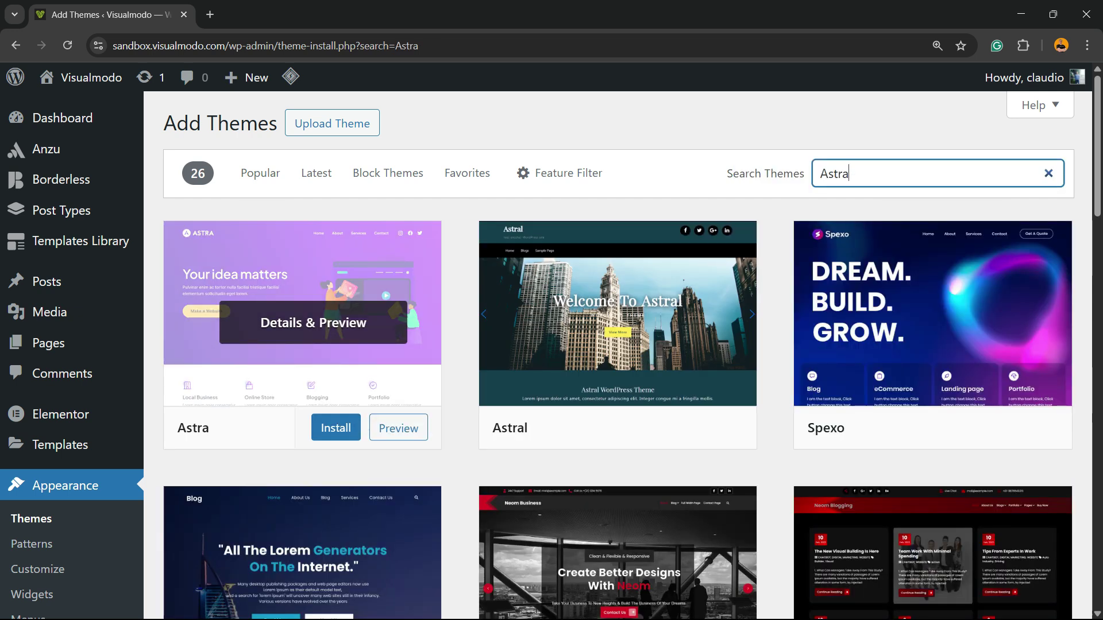
- Preview the Astra theme, then install and activate it
{"action": "left_click", "coordinate": [398, 428]}
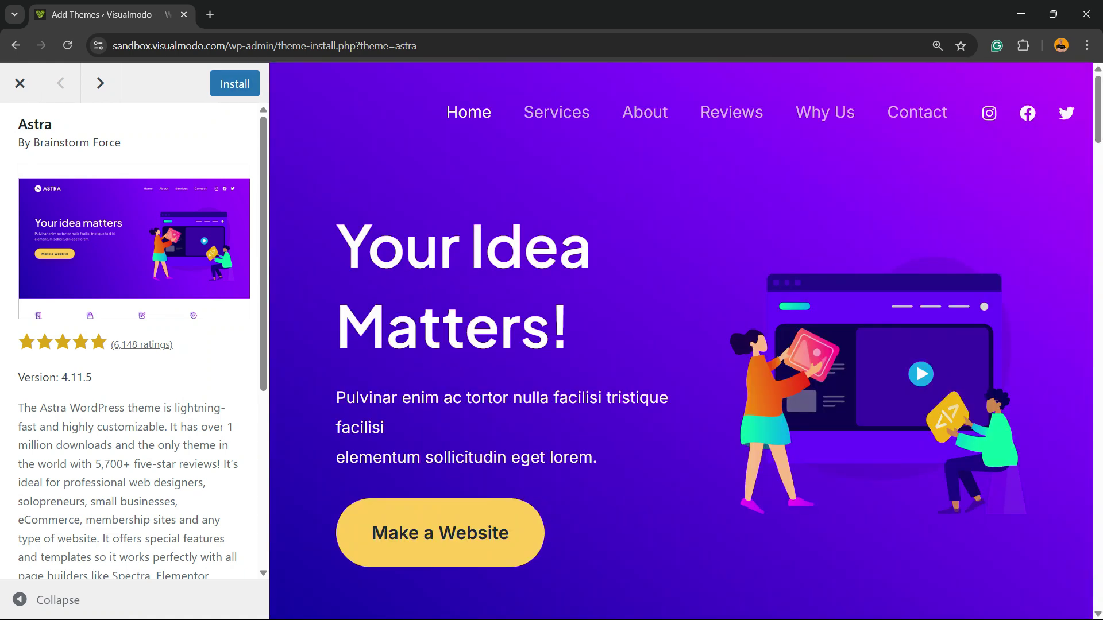
{"action": "scroll", "coordinate": [681, 341], "scroll_direction": "down", "scroll_amount": 10}
{"action": "scroll", "coordinate": [681, 341], "scroll_direction": "down", "scroll_amount": 10}
{"action": "scroll", "coordinate": [681, 341], "scroll_direction": "down", "scroll_amount": 10}
{"action": "scroll", "coordinate": [681, 342], "scroll_direction": "up", "scroll_amount": 3}
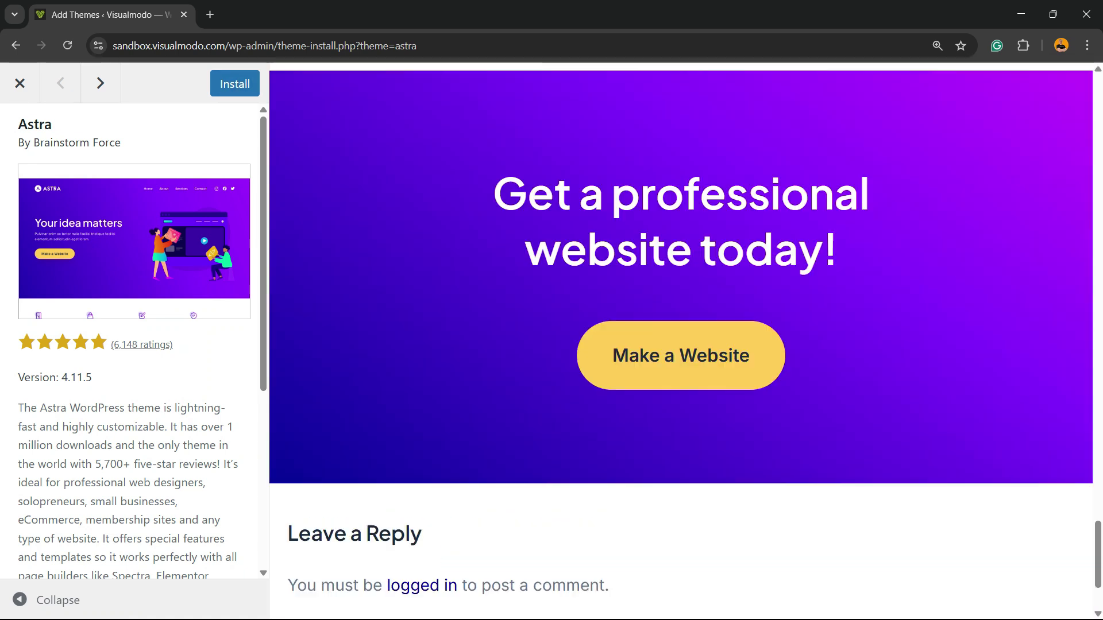
{"action": "scroll", "coordinate": [680, 341], "scroll_direction": "up", "scroll_amount": 12}
{"action": "scroll", "coordinate": [681, 341], "scroll_direction": "up", "scroll_amount": 12}
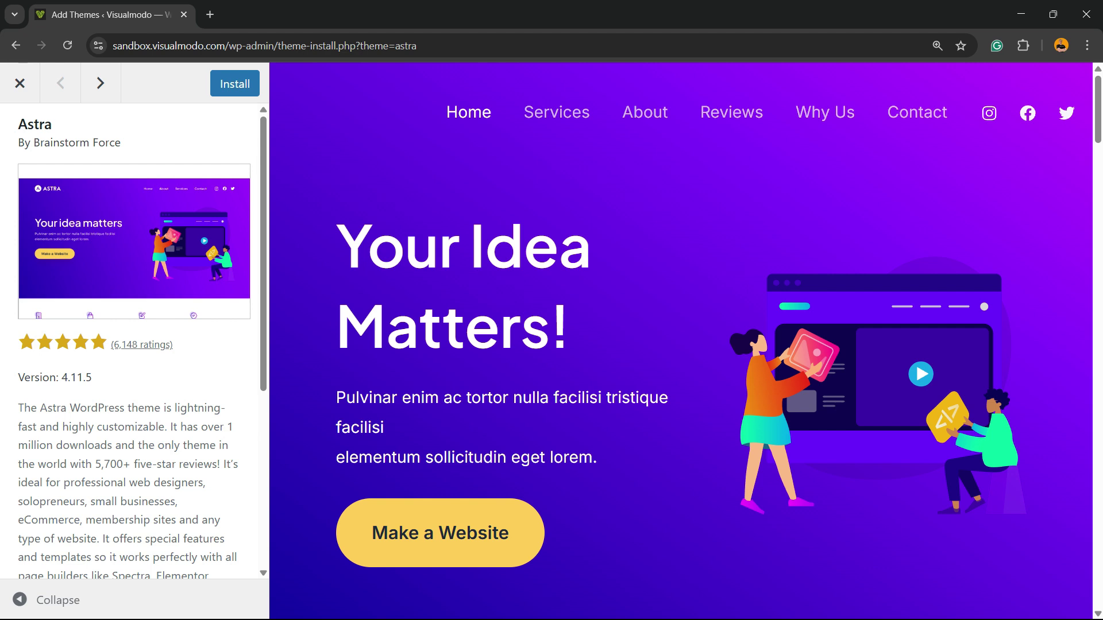
{"action": "left_click", "coordinate": [235, 84]}
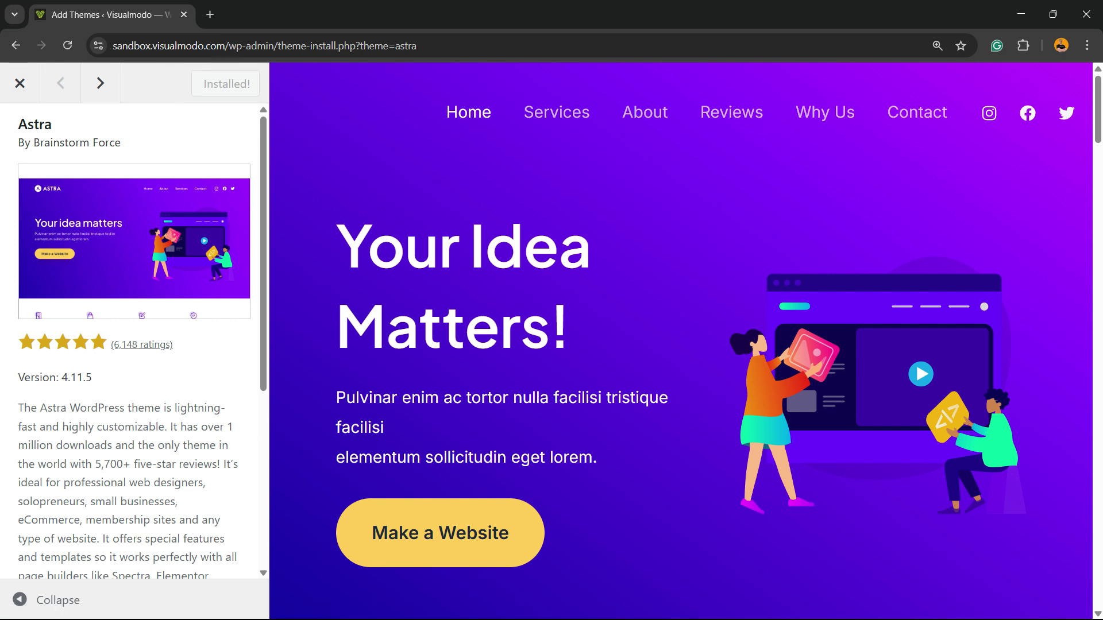
{"action": "left_click", "coordinate": [235, 95]}
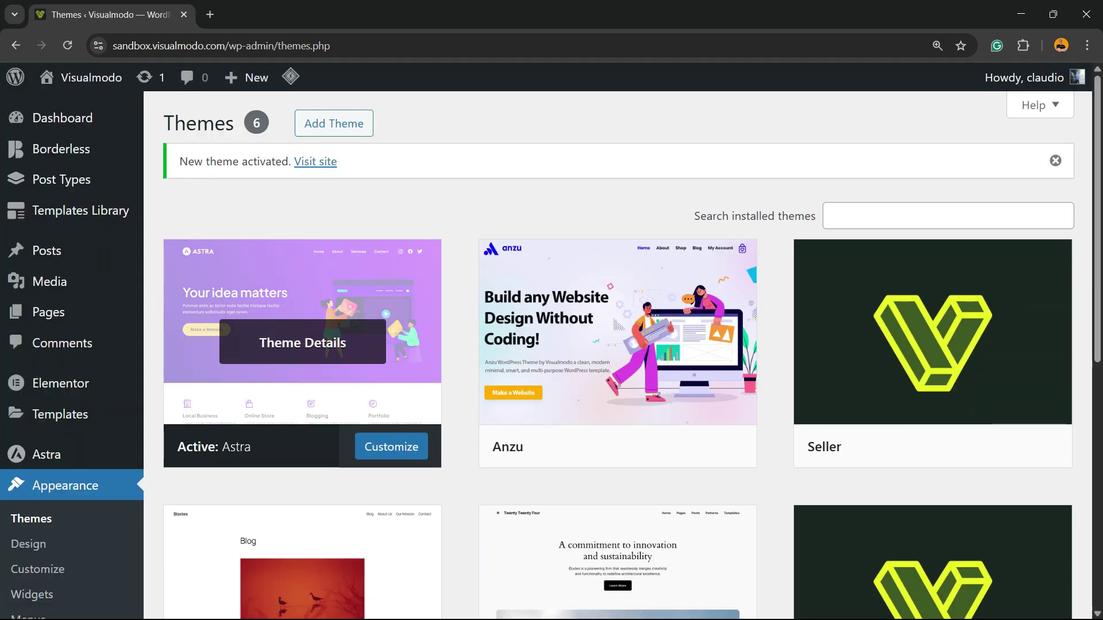
- Open the Astra entry in the admin sidebar and scroll through its welcome dashboard
{"action": "scroll", "coordinate": [303, 343], "scroll_direction": "down", "scroll_amount": 3}
{"action": "scroll", "coordinate": [303, 343], "scroll_direction": "up", "scroll_amount": 3}
{"action": "scroll", "coordinate": [303, 343], "scroll_direction": "down", "scroll_amount": 3}
{"action": "left_click", "coordinate": [46, 311]}
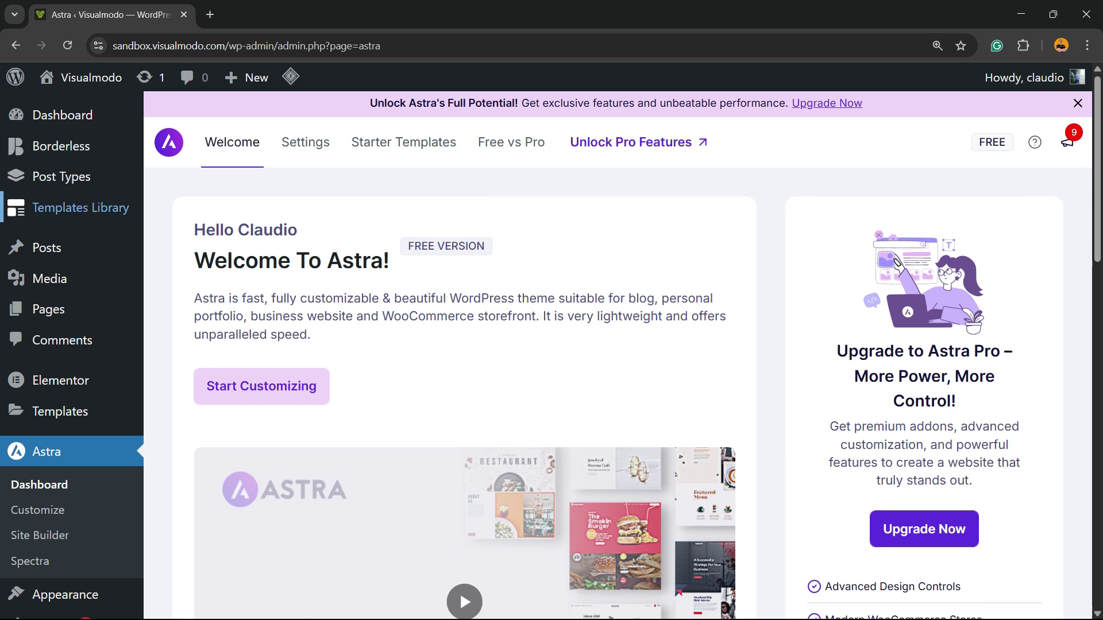
{"action": "scroll", "coordinate": [58, 218], "scroll_direction": "down", "scroll_amount": 5}
{"action": "scroll", "coordinate": [58, 362], "scroll_direction": "up", "scroll_amount": 2}
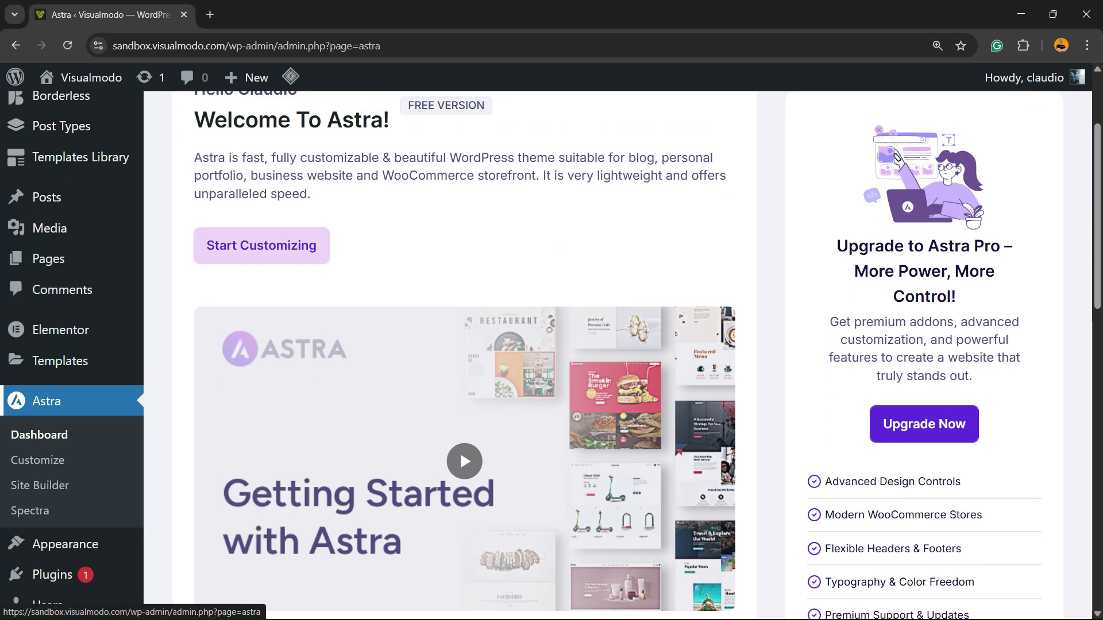
{"action": "scroll", "coordinate": [551, 345], "scroll_direction": "up", "scroll_amount": 3}
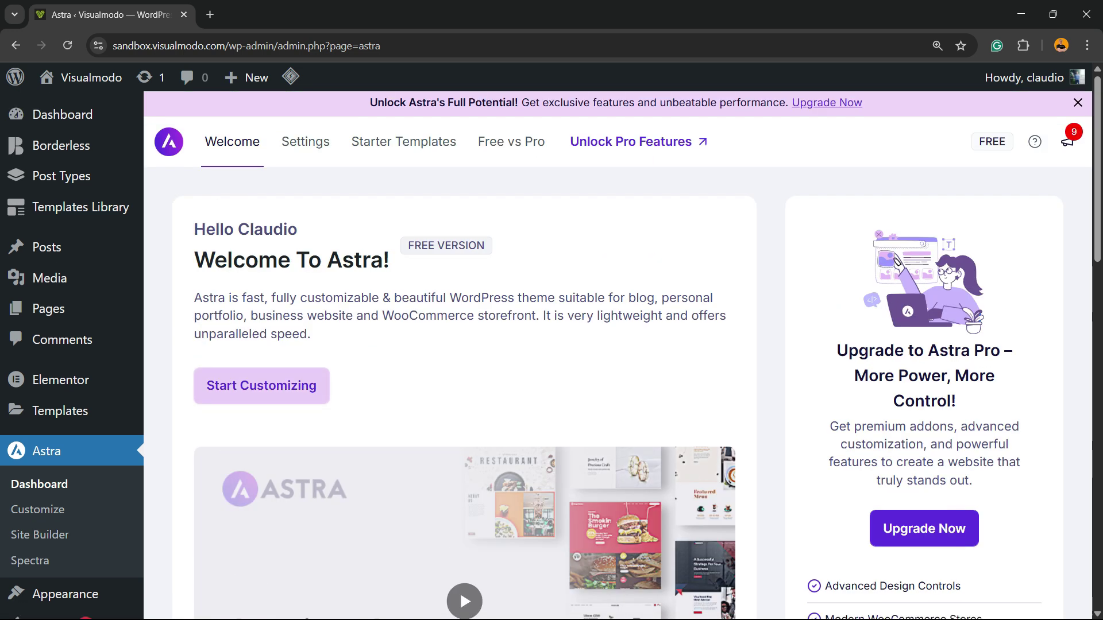
{"action": "scroll", "coordinate": [465, 345], "scroll_direction": "down", "scroll_amount": 10}
{"action": "scroll", "coordinate": [464, 345], "scroll_direction": "up", "scroll_amount": 3}
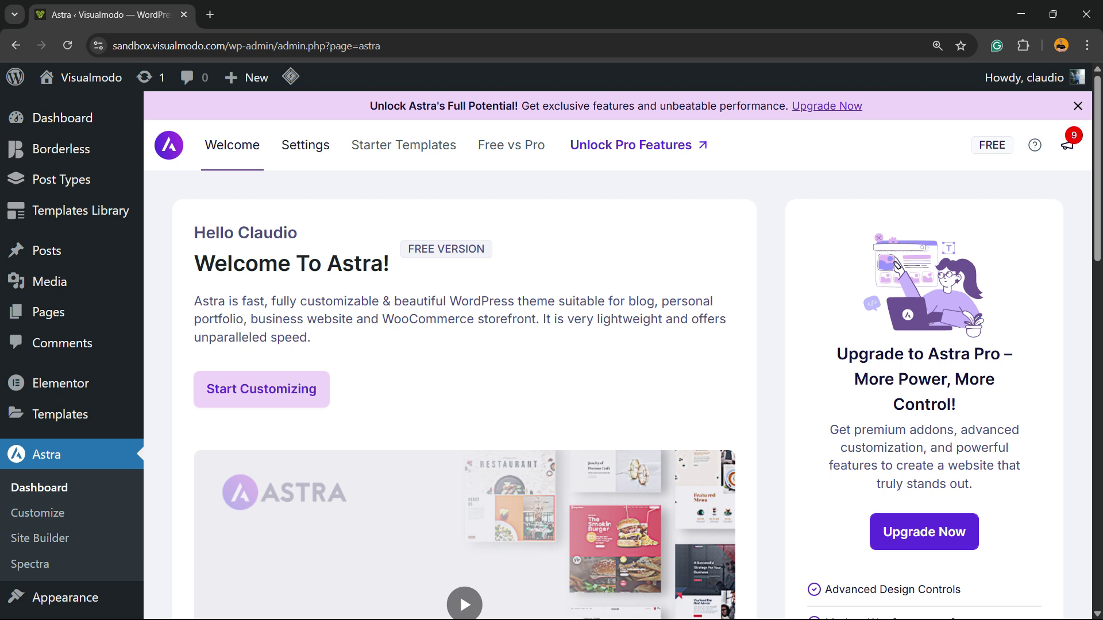
- Browse Astra's Settings, Starter Templates and Free vs Pro sections
{"action": "left_click", "coordinate": [306, 145]}
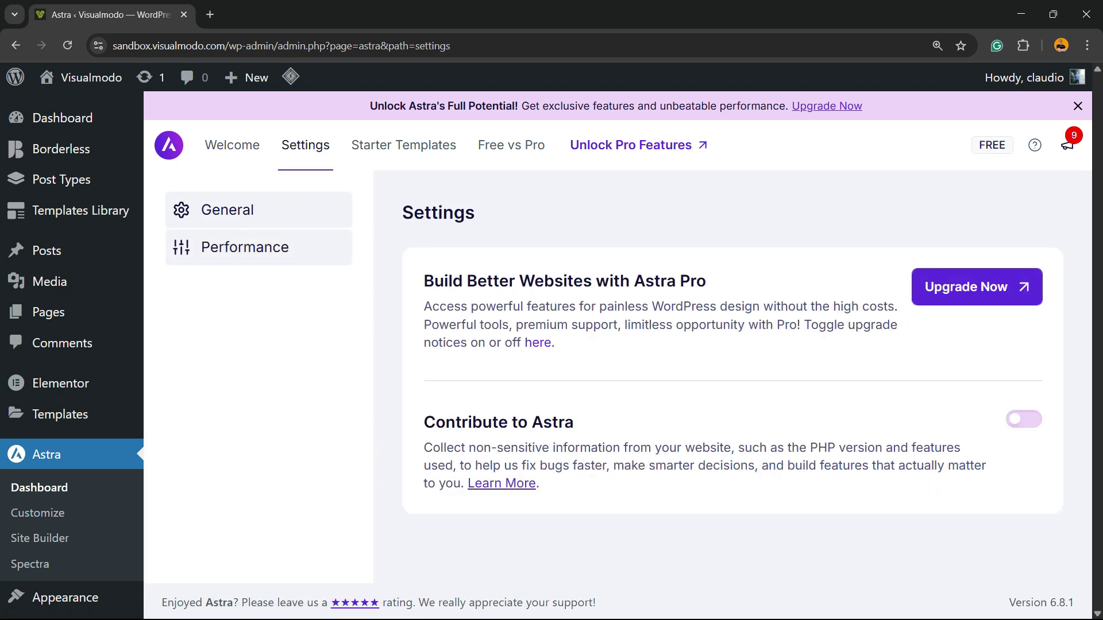
{"action": "left_click", "coordinate": [245, 248]}
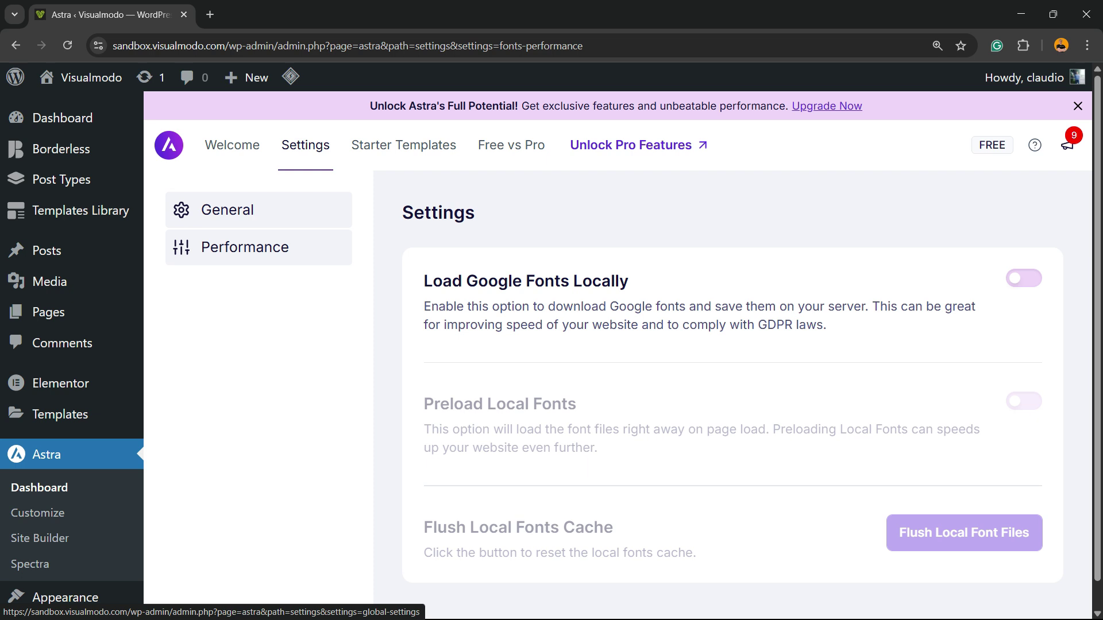
{"action": "left_click", "coordinate": [228, 209]}
{"action": "left_click", "coordinate": [404, 146]}
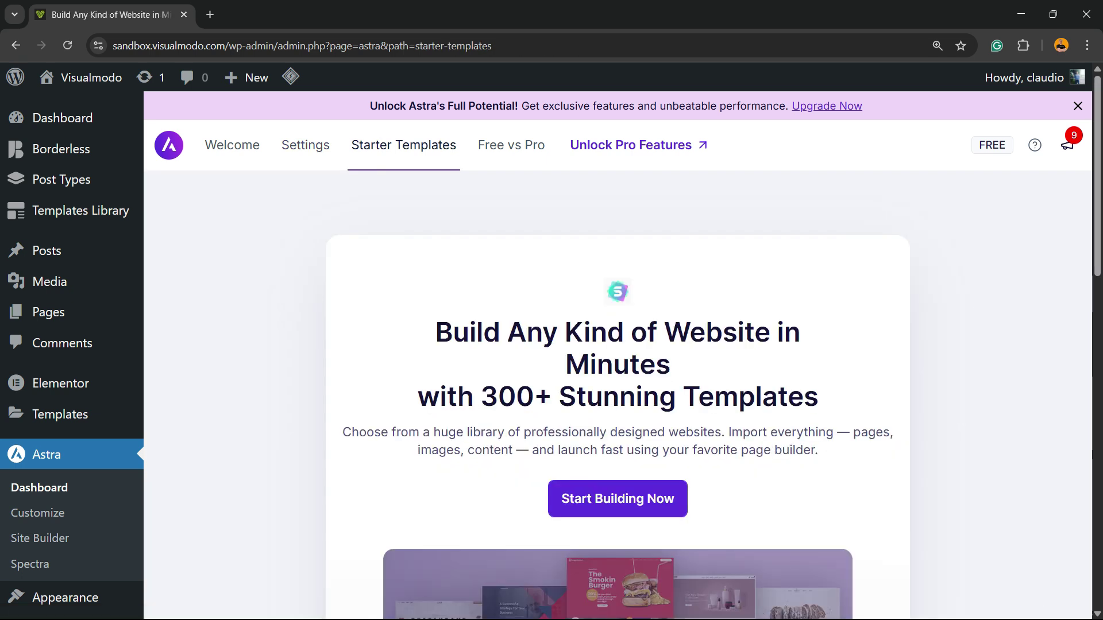
{"action": "left_click", "coordinate": [511, 145]}
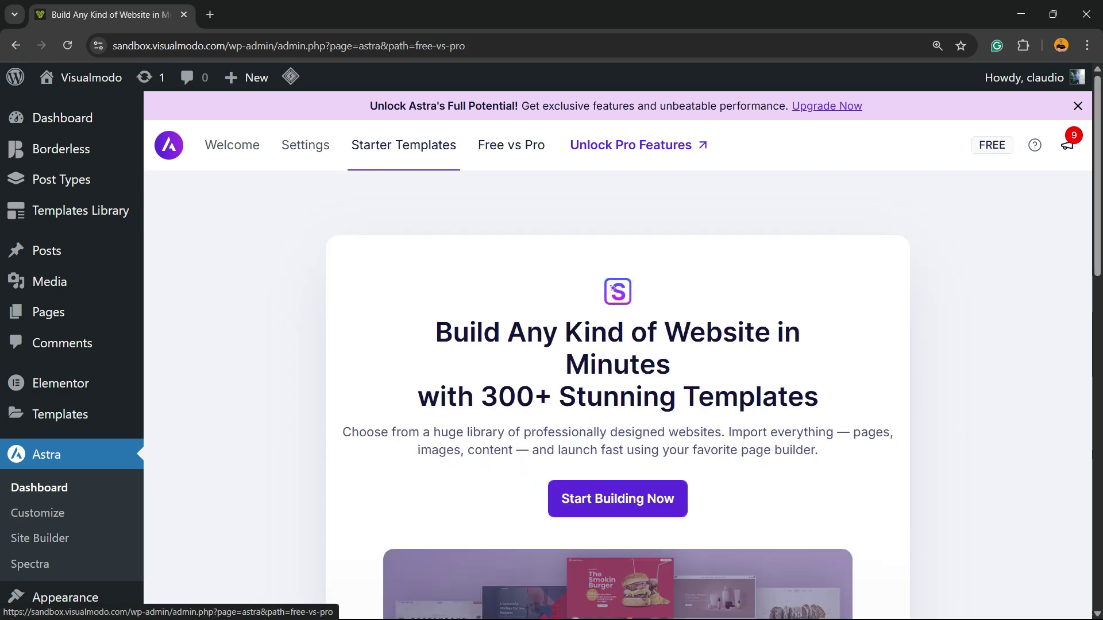
{"action": "left_click", "coordinate": [403, 145]}
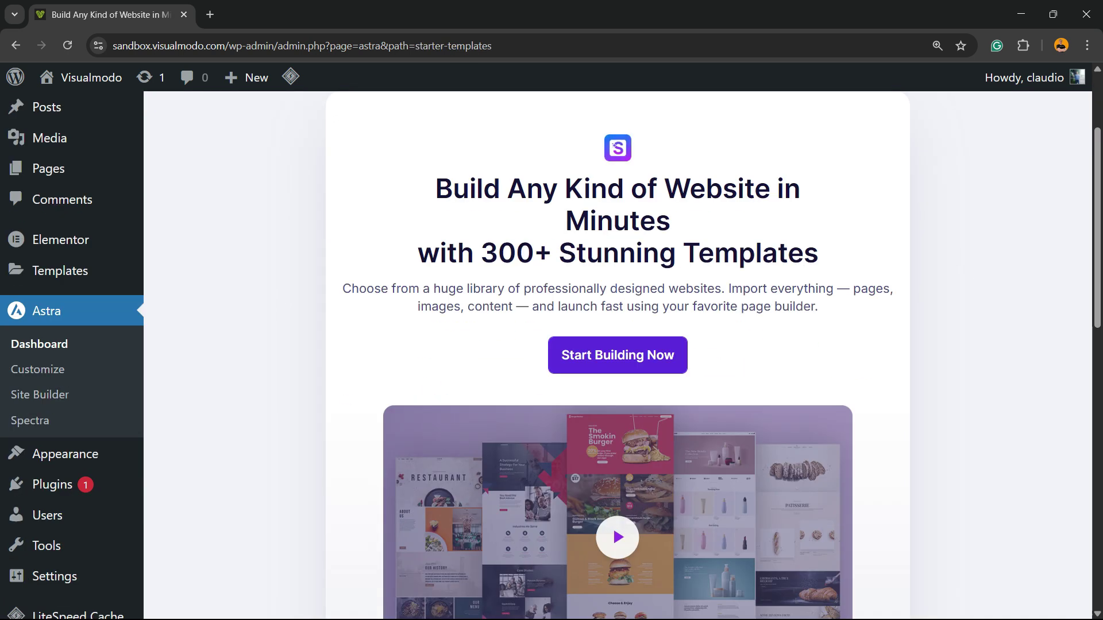
- Install and launch Starter Templates to reach the AI-or-classic building choice
{"action": "scroll", "coordinate": [618, 394], "scroll_direction": "down", "scroll_amount": 5}
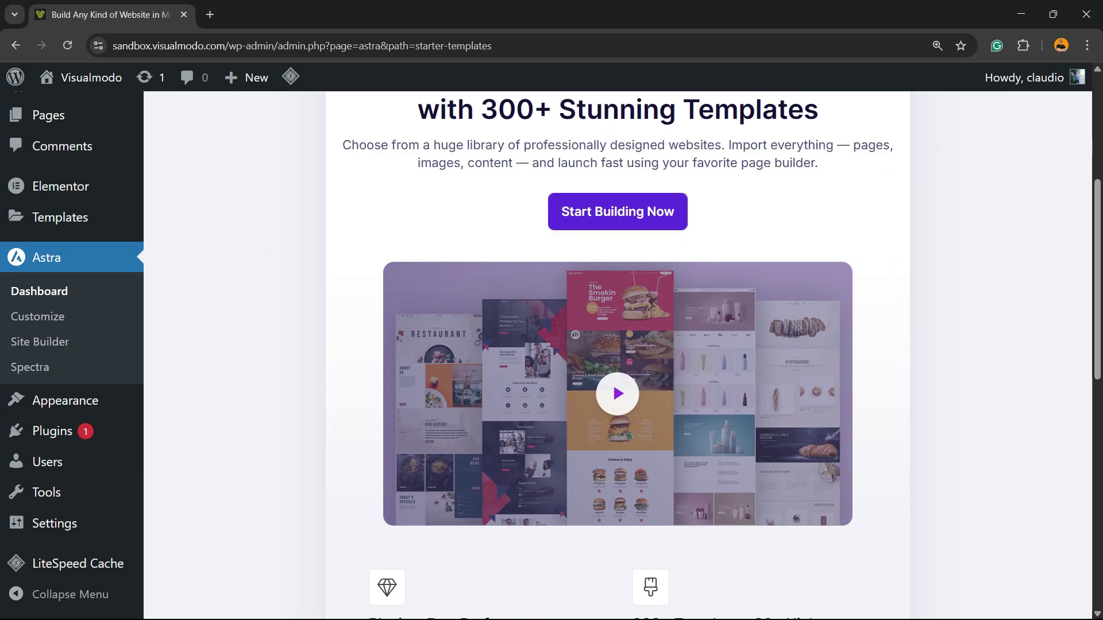
{"action": "left_click", "coordinate": [618, 211]}
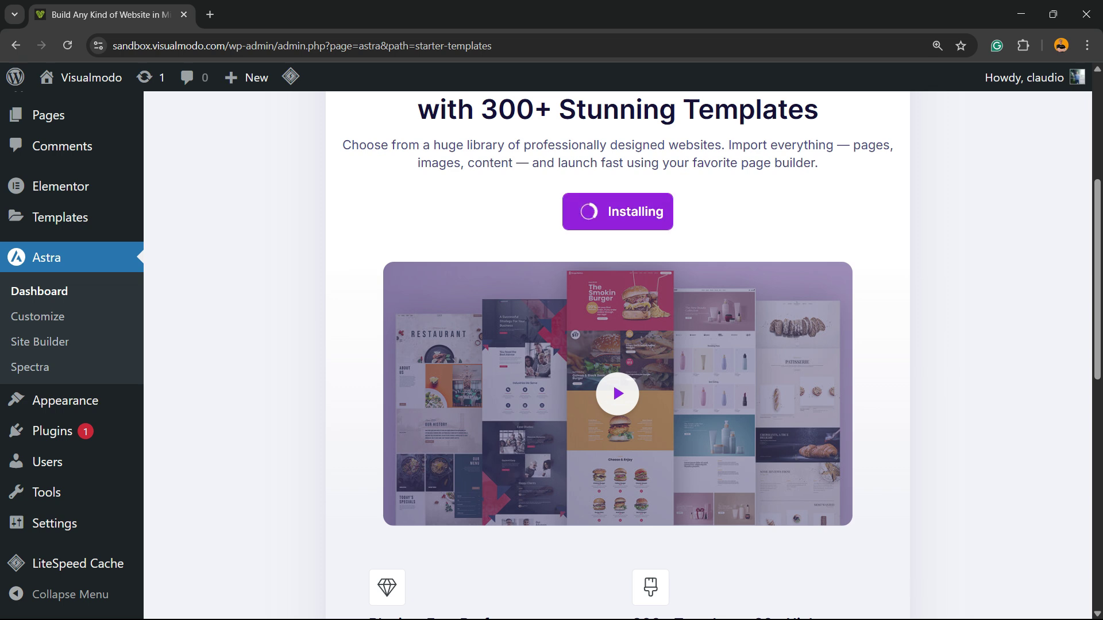
{"action": "scroll", "coordinate": [618, 345], "scroll_direction": "down", "scroll_amount": 2}
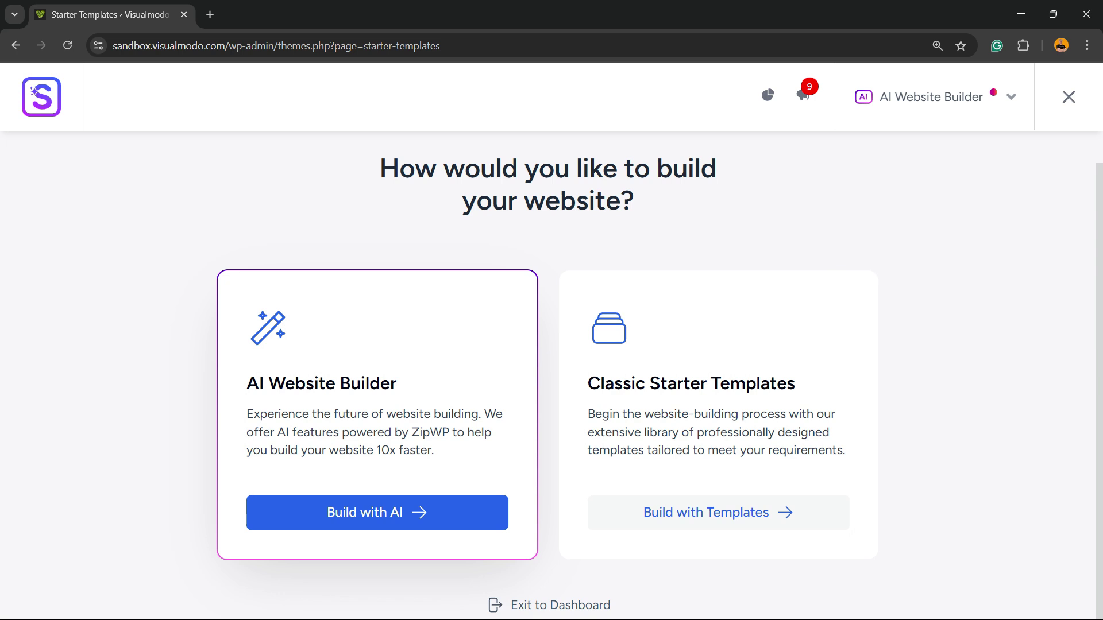
- Choose Classic Starter Templates with Elementor as the page builder
{"action": "left_click_drag", "start_coordinate": [588, 383], "coordinate": [795, 384]}
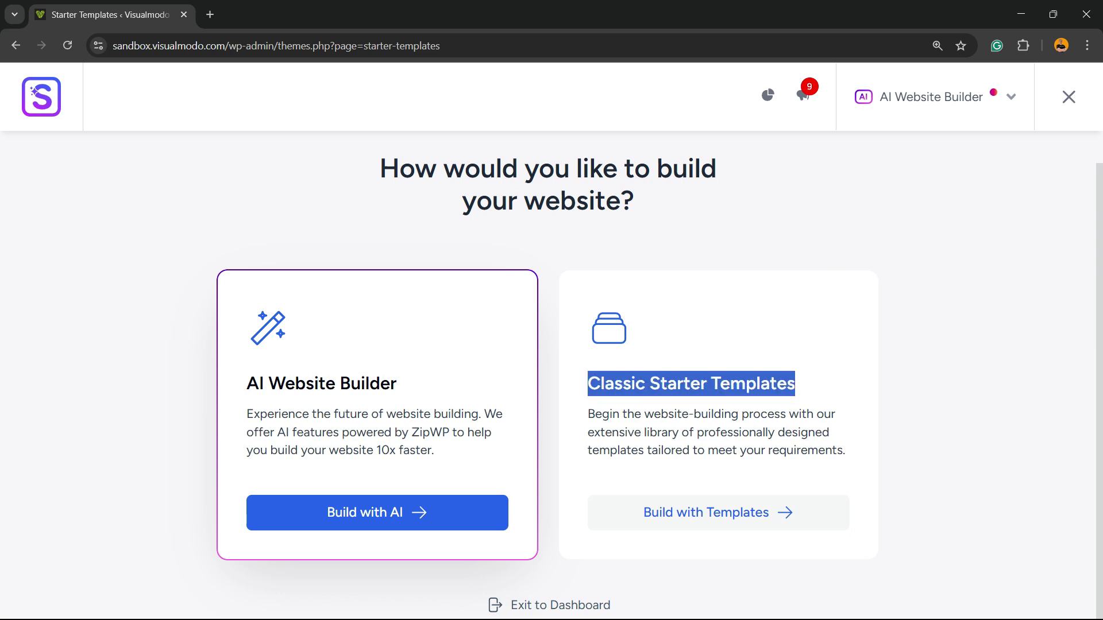
{"action": "left_click", "coordinate": [718, 513]}
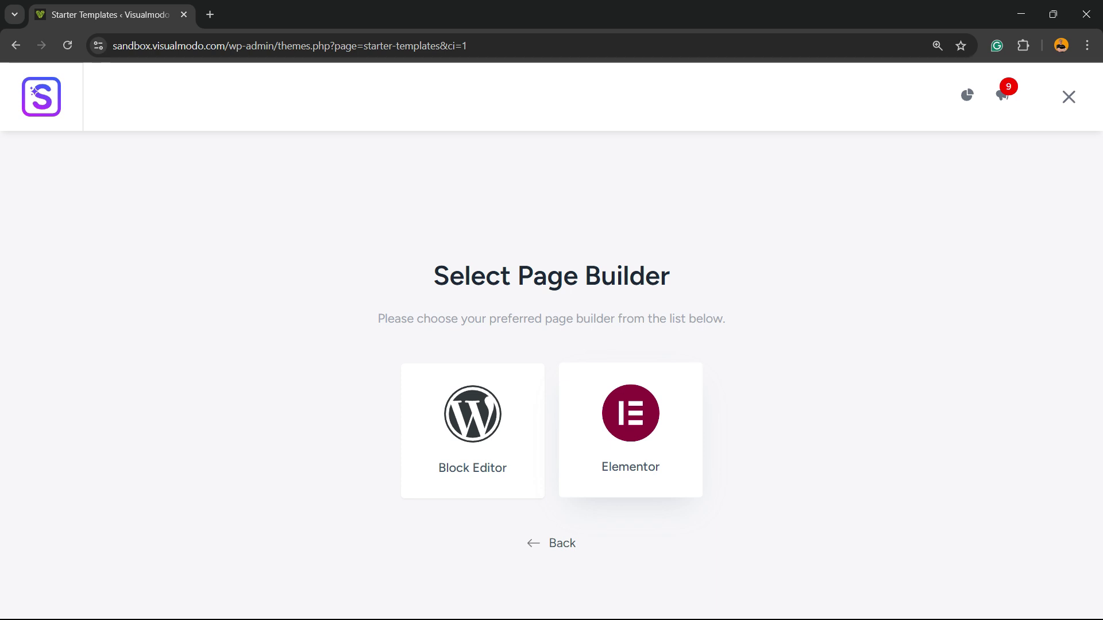
{"action": "left_click", "coordinate": [629, 429]}
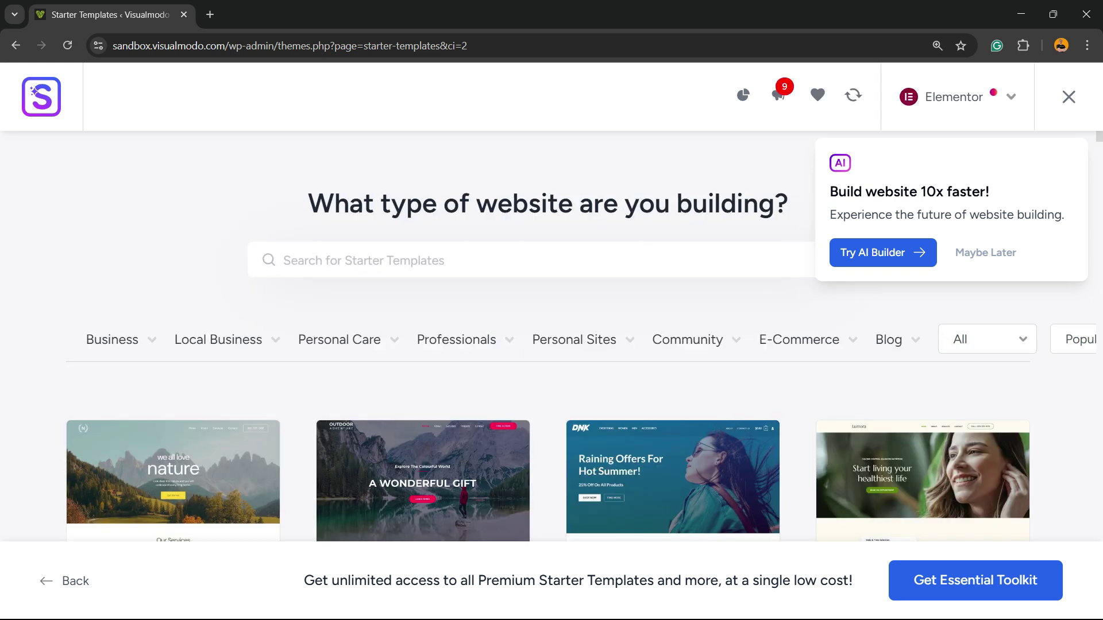
- Scroll through the template gallery and select the Web Designer Portfolio template
{"action": "scroll", "coordinate": [218, 286], "scroll_direction": "down", "scroll_amount": 1}
{"action": "scroll", "coordinate": [552, 337], "scroll_direction": "down", "scroll_amount": 2}
{"action": "scroll", "coordinate": [551, 336], "scroll_direction": "down", "scroll_amount": 4}
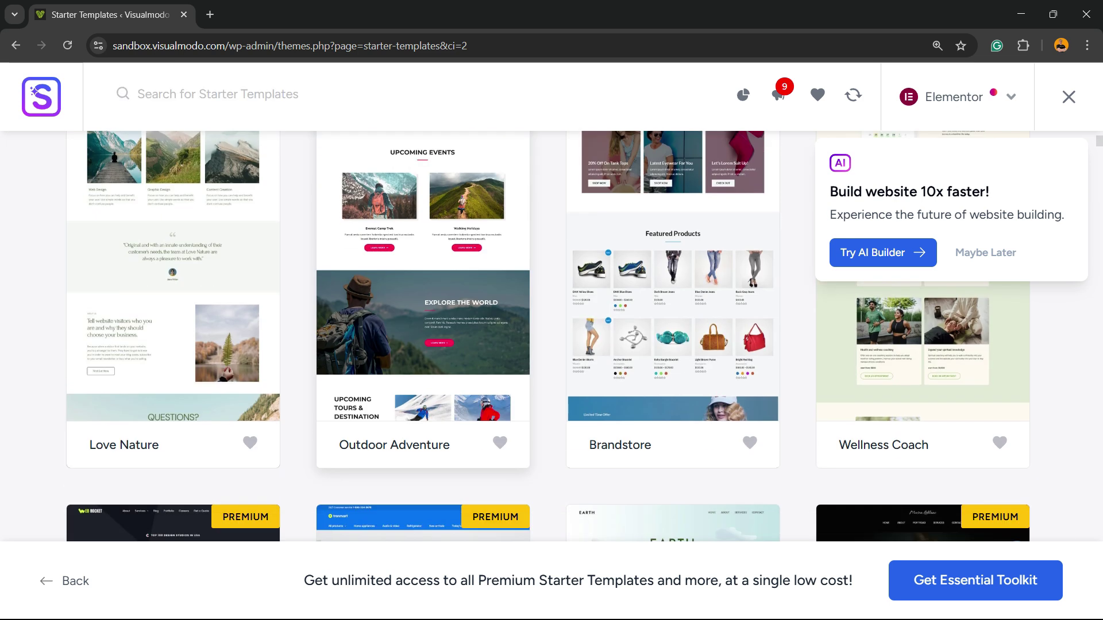
{"action": "scroll", "coordinate": [552, 336], "scroll_direction": "down", "scroll_amount": 5}
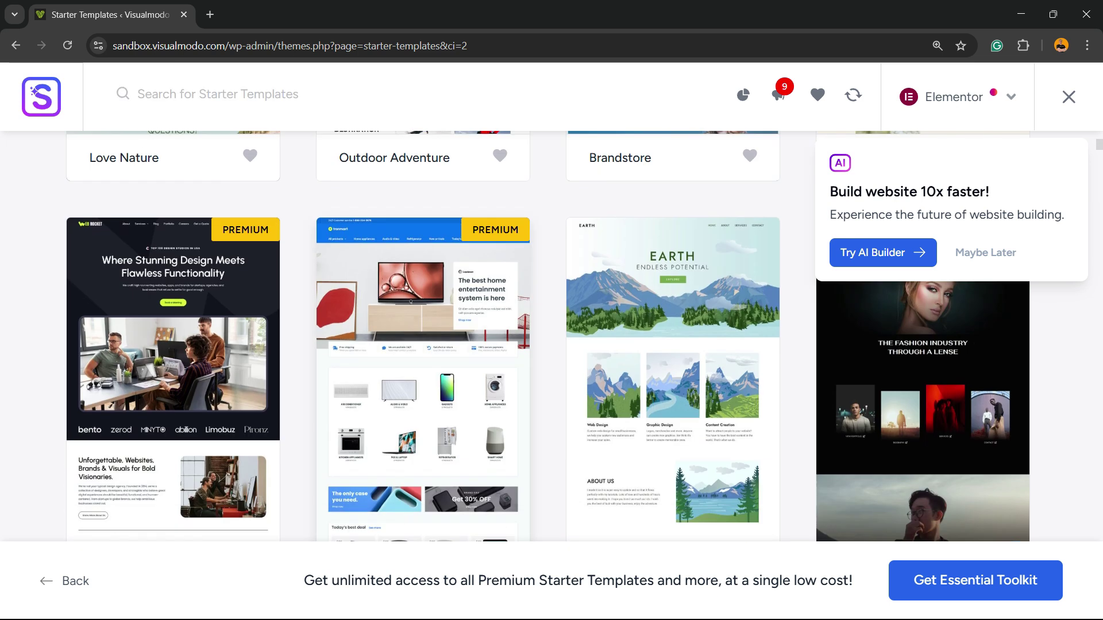
{"action": "scroll", "coordinate": [552, 336], "scroll_direction": "up", "scroll_amount": 3}
{"action": "scroll", "coordinate": [552, 336], "scroll_direction": "down", "scroll_amount": 3}
{"action": "scroll", "coordinate": [552, 336], "scroll_direction": "down", "scroll_amount": 4}
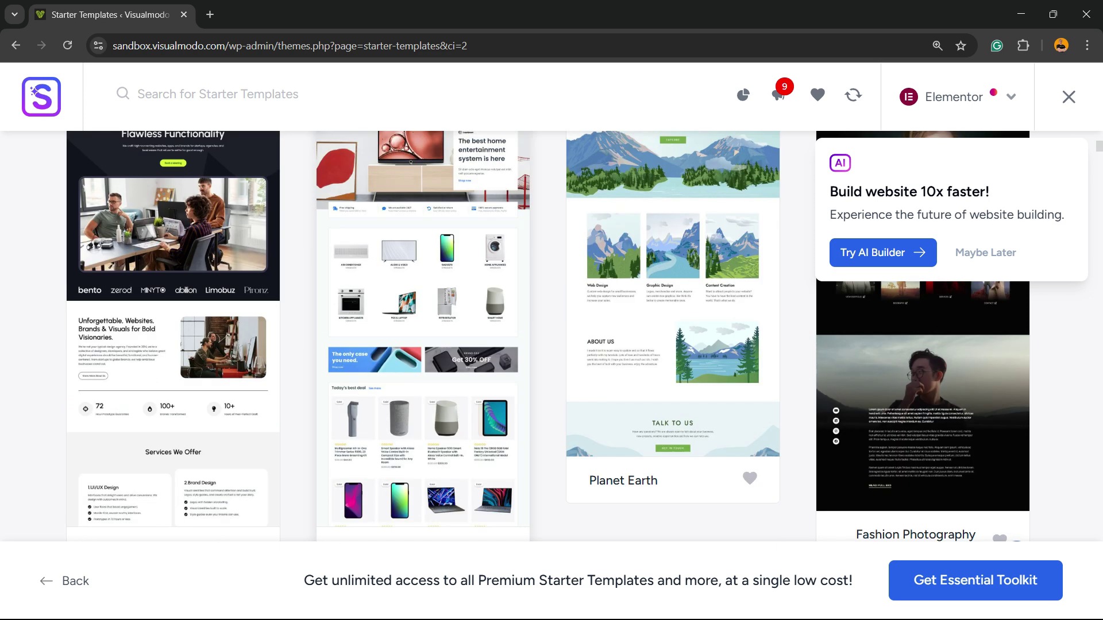
{"action": "scroll", "coordinate": [552, 336], "scroll_direction": "down", "scroll_amount": 5}
{"action": "scroll", "coordinate": [551, 337], "scroll_direction": "down", "scroll_amount": 3}
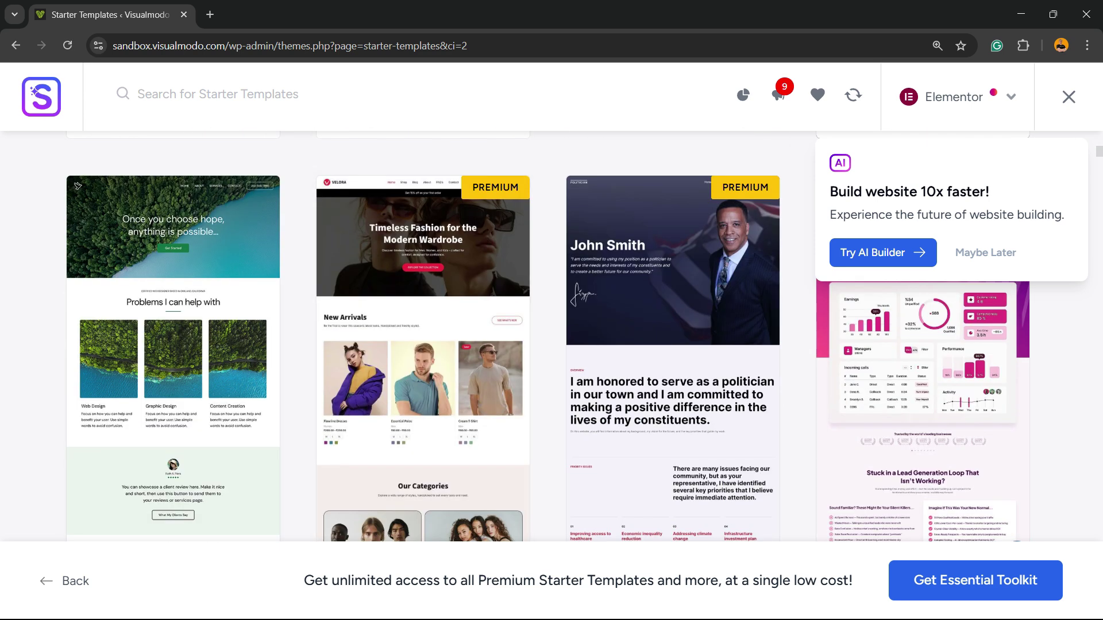
{"action": "scroll", "coordinate": [552, 336], "scroll_direction": "down", "scroll_amount": 2}
{"action": "scroll", "coordinate": [552, 336], "scroll_direction": "down", "scroll_amount": 2}
{"action": "scroll", "coordinate": [552, 336], "scroll_direction": "down", "scroll_amount": 5}
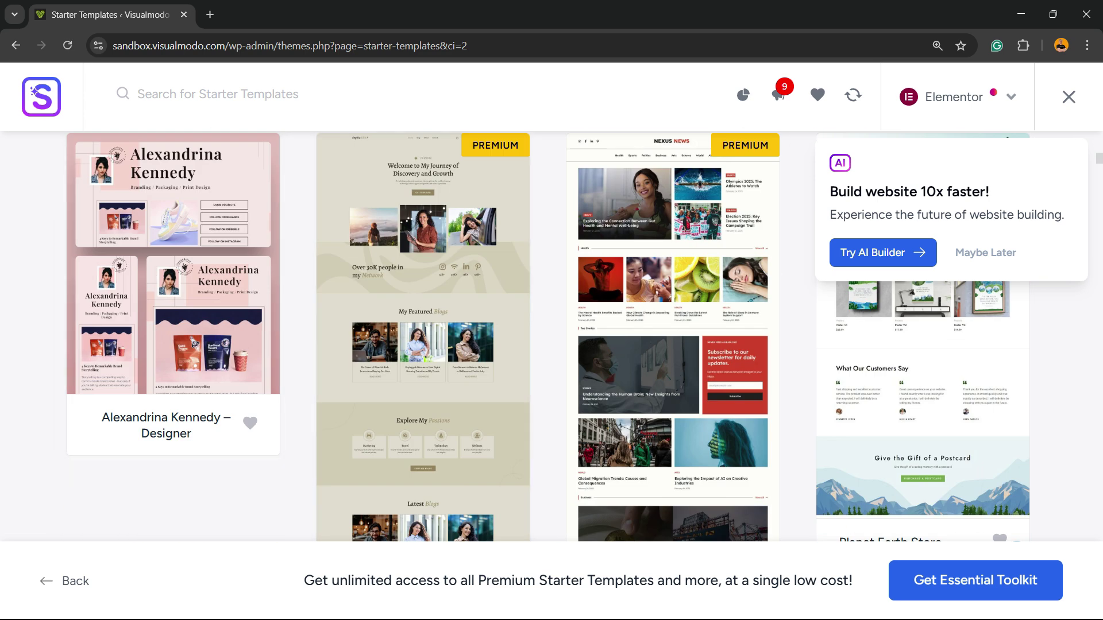
{"action": "scroll", "coordinate": [552, 336], "scroll_direction": "up", "scroll_amount": 3}
{"action": "scroll", "coordinate": [552, 336], "scroll_direction": "down", "scroll_amount": 3}
{"action": "scroll", "coordinate": [551, 336], "scroll_direction": "down", "scroll_amount": 5}
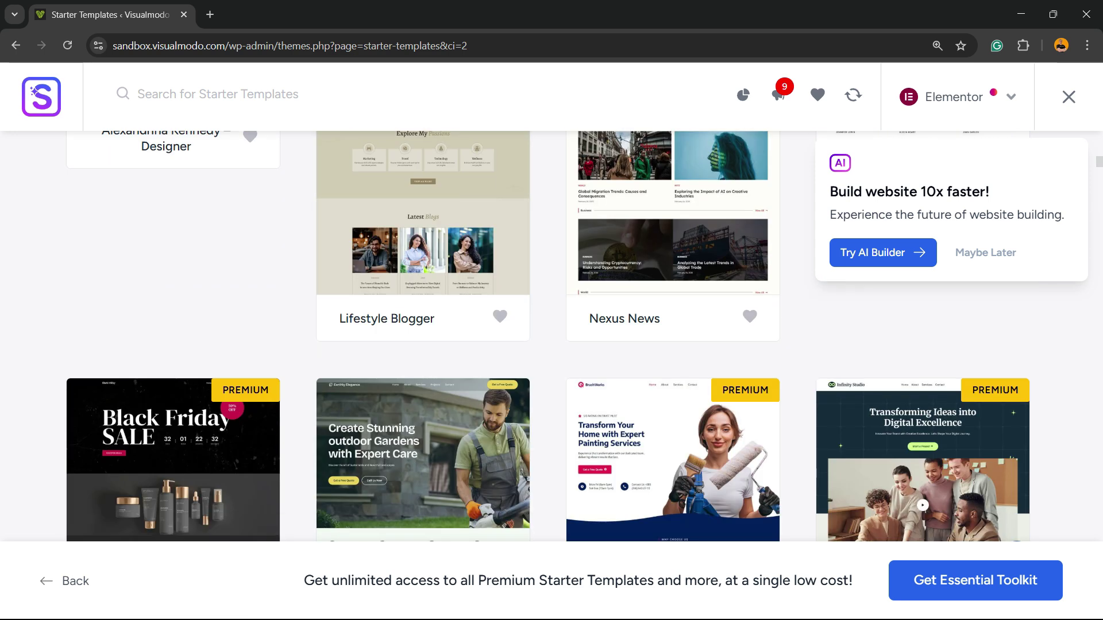
{"action": "scroll", "coordinate": [552, 336], "scroll_direction": "down", "scroll_amount": 3}
{"action": "scroll", "coordinate": [552, 336], "scroll_direction": "down", "scroll_amount": 2}
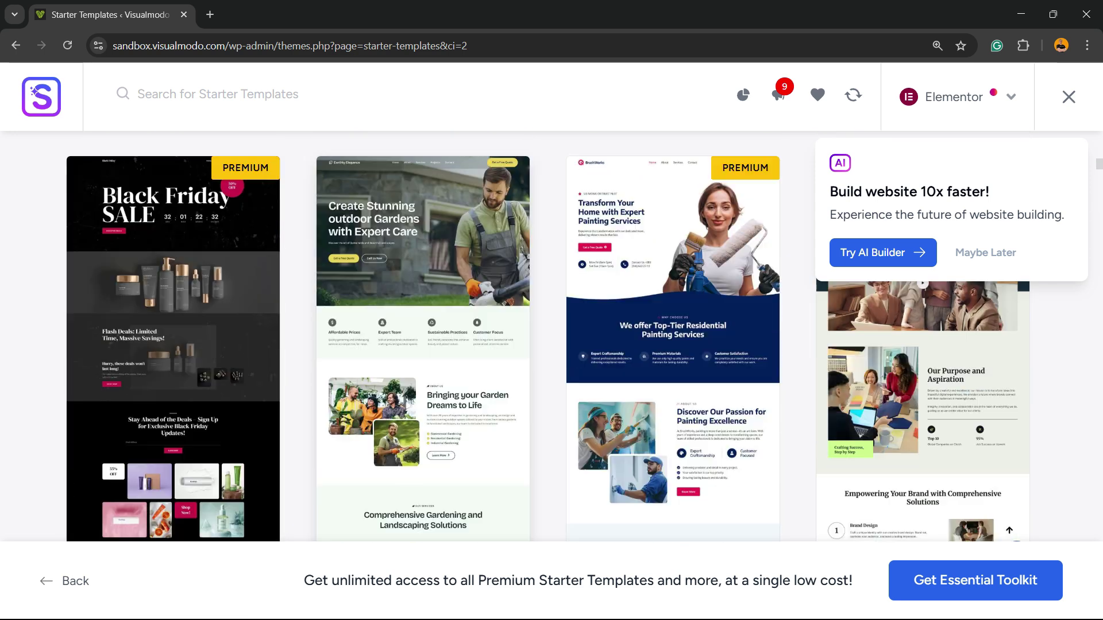
{"action": "scroll", "coordinate": [552, 336], "scroll_direction": "down", "scroll_amount": 5}
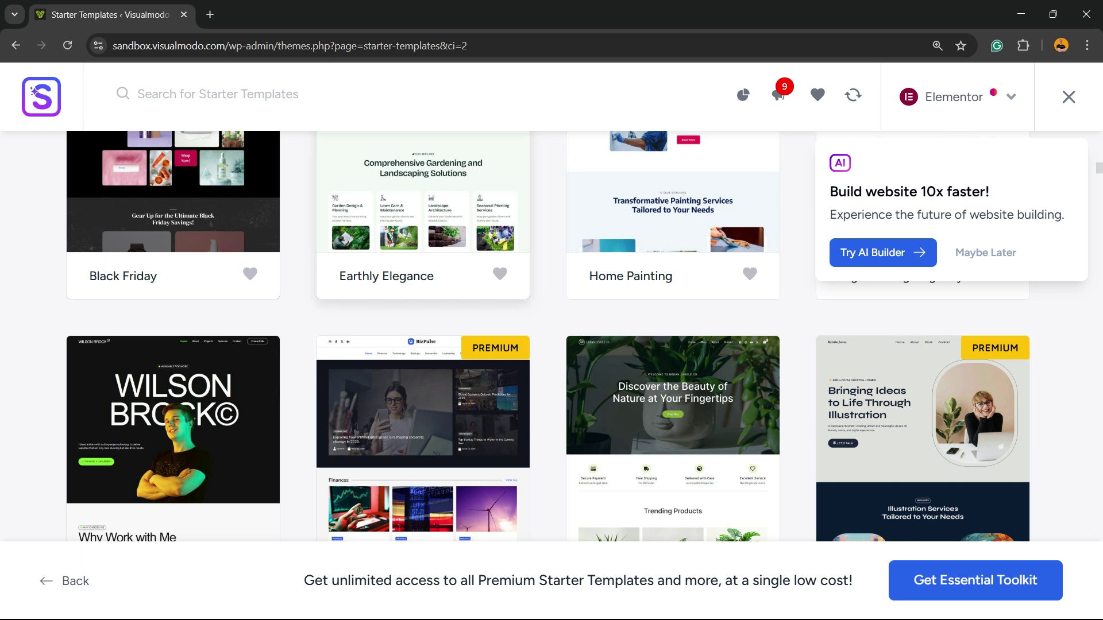
{"action": "scroll", "coordinate": [551, 337], "scroll_direction": "down", "scroll_amount": 1}
{"action": "scroll", "coordinate": [551, 336], "scroll_direction": "down", "scroll_amount": 2}
{"action": "scroll", "coordinate": [552, 336], "scroll_direction": "down", "scroll_amount": 3}
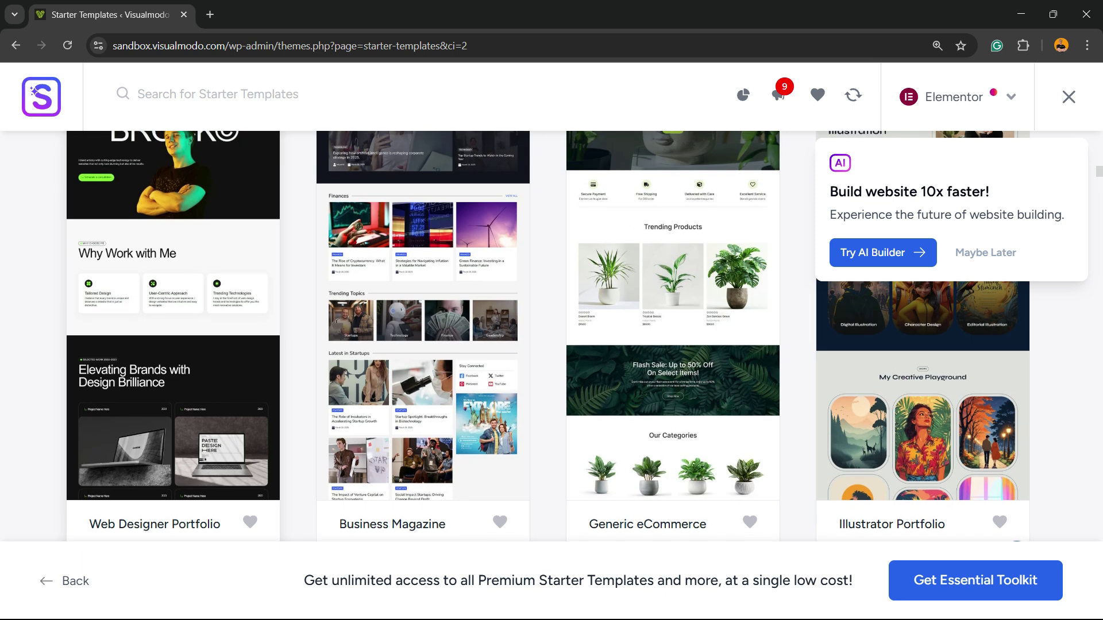
{"action": "scroll", "coordinate": [551, 336], "scroll_direction": "up", "scroll_amount": 5}
{"action": "scroll", "coordinate": [552, 336], "scroll_direction": "down", "scroll_amount": 5}
{"action": "scroll", "coordinate": [548, 336], "scroll_direction": "down", "scroll_amount": 3}
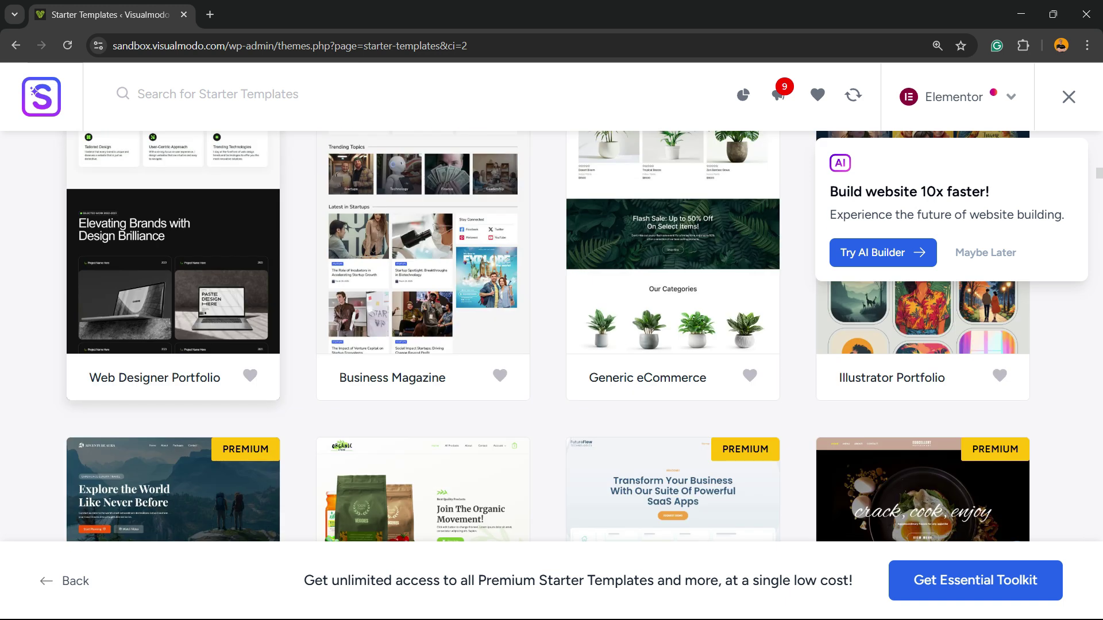
{"action": "left_click", "coordinate": [173, 265]}
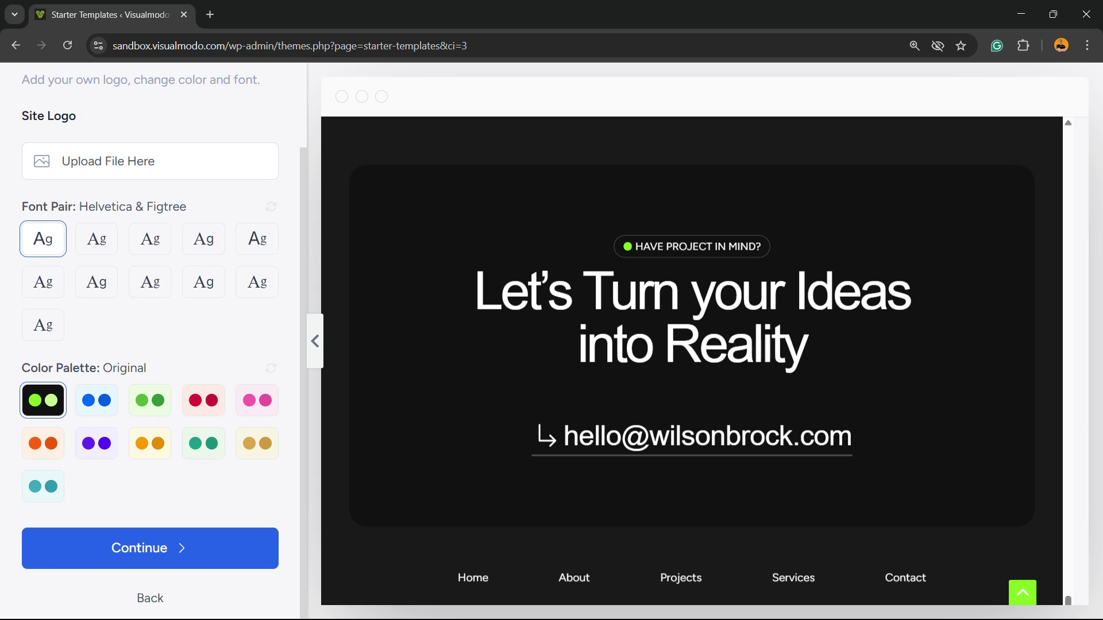
- Keep the Helvetica & Figtree fonts and Original colour palette and continue
{"action": "left_click", "coordinate": [150, 548]}
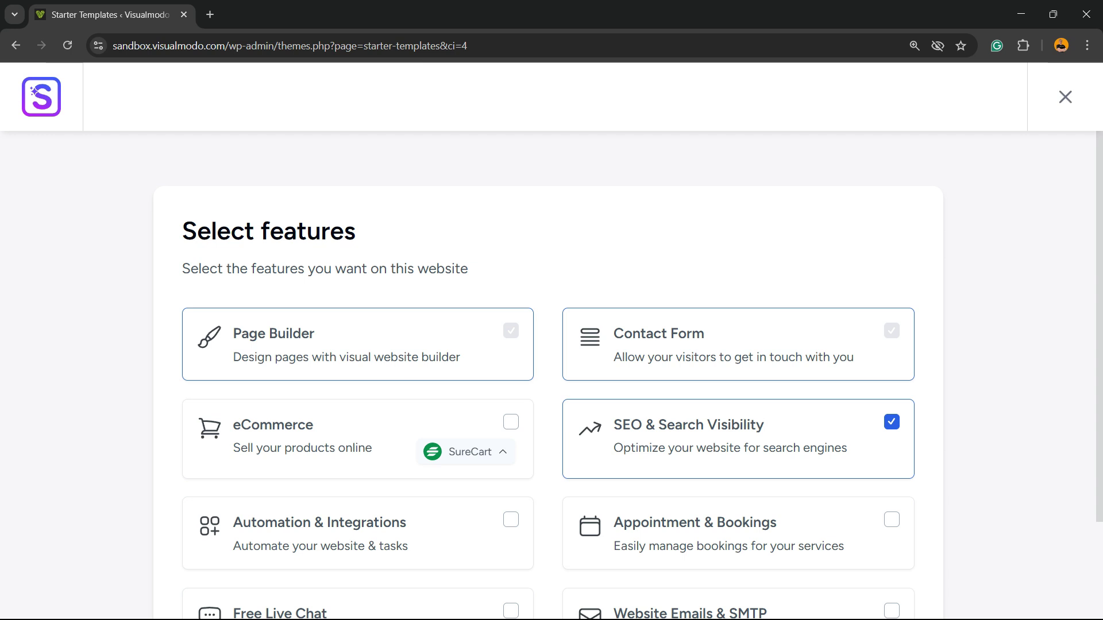
- Uncheck SEO & Search Visibility on the Select features page and continue
{"action": "scroll", "coordinate": [551, 373], "scroll_direction": "down", "scroll_amount": 3}
{"action": "scroll", "coordinate": [552, 374], "scroll_direction": "up", "scroll_amount": 3}
{"action": "left_click", "coordinate": [891, 423]}
{"action": "scroll", "coordinate": [551, 373], "scroll_direction": "down", "scroll_amount": 3}
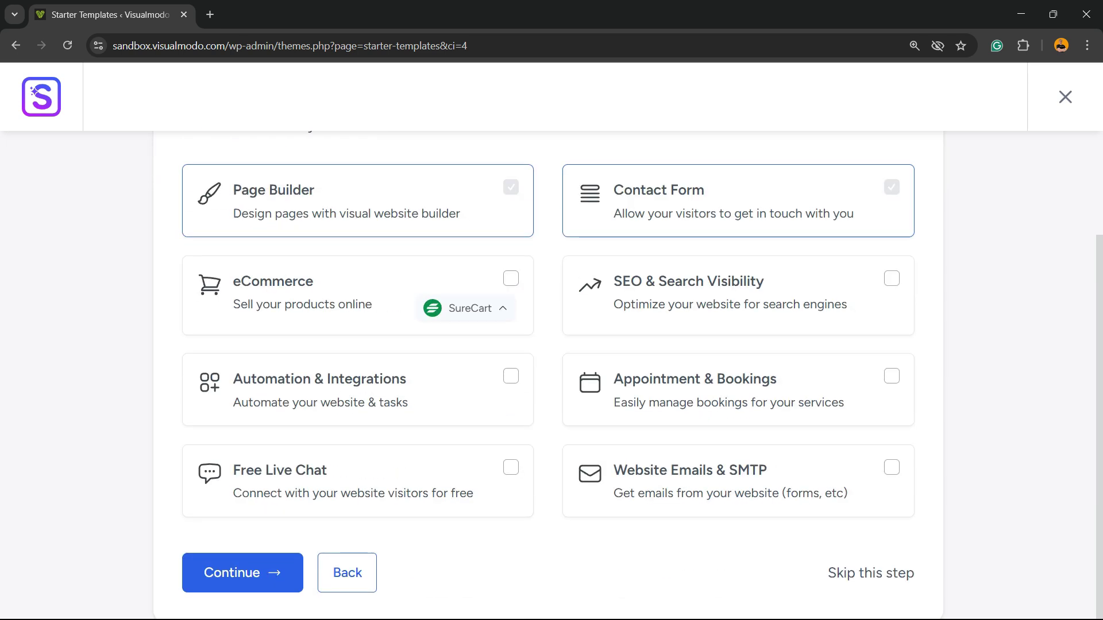
{"action": "scroll", "coordinate": [551, 374], "scroll_direction": "up", "scroll_amount": 3}
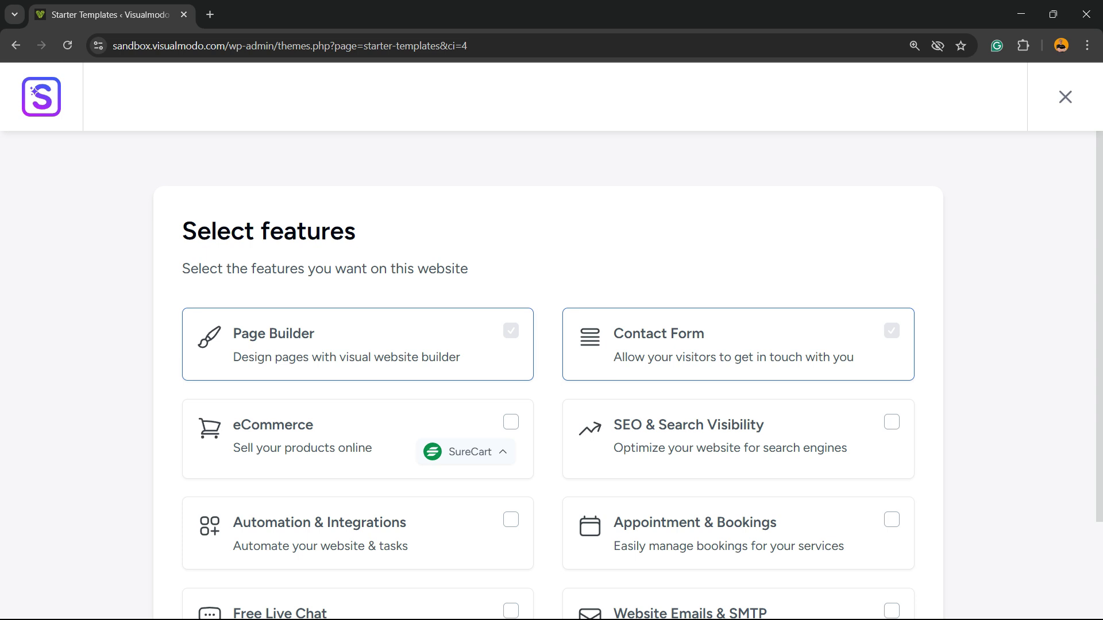
{"action": "scroll", "coordinate": [551, 373], "scroll_direction": "down", "scroll_amount": 3}
{"action": "left_click", "coordinate": [242, 512]}
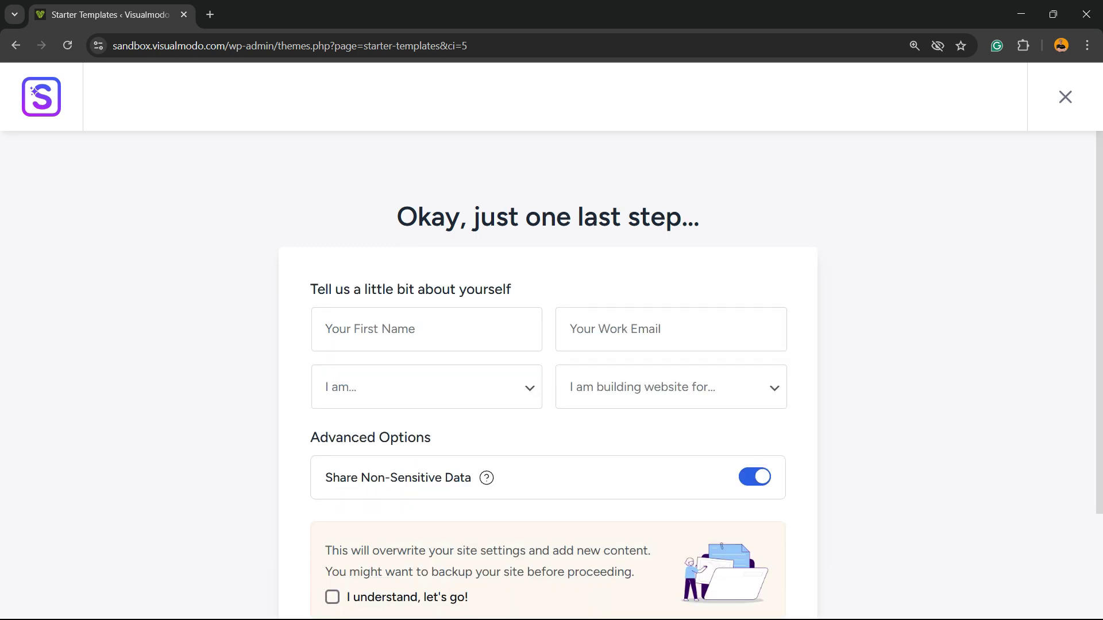
- Tick 'I understand, let's go!' and submit to build the website
{"action": "scroll", "coordinate": [552, 373], "scroll_direction": "down", "scroll_amount": 4}
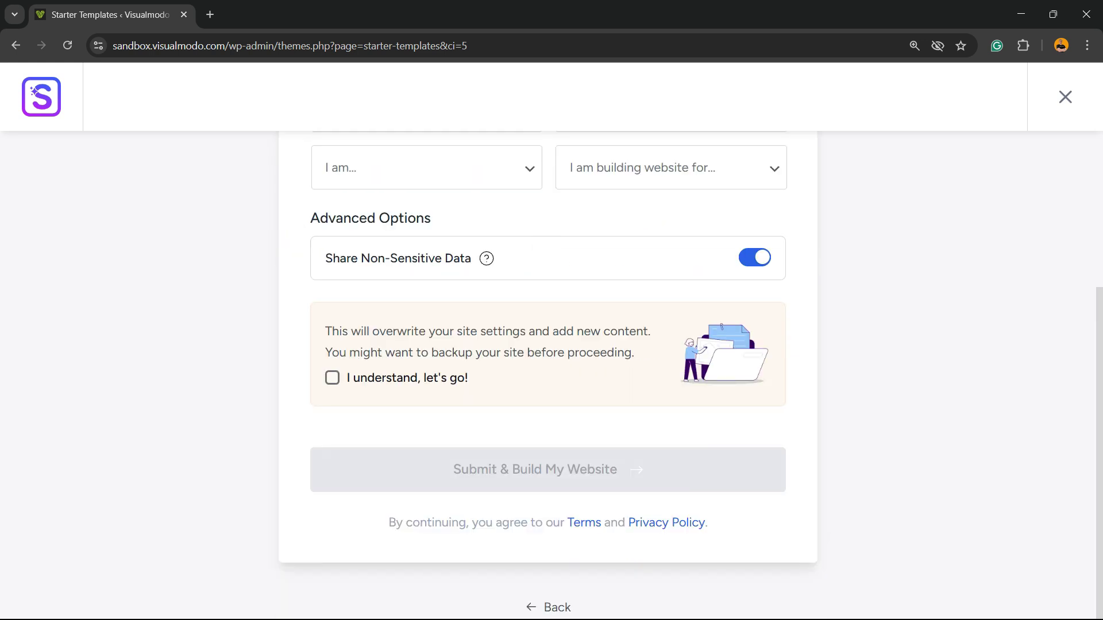
{"action": "left_click", "coordinate": [332, 378]}
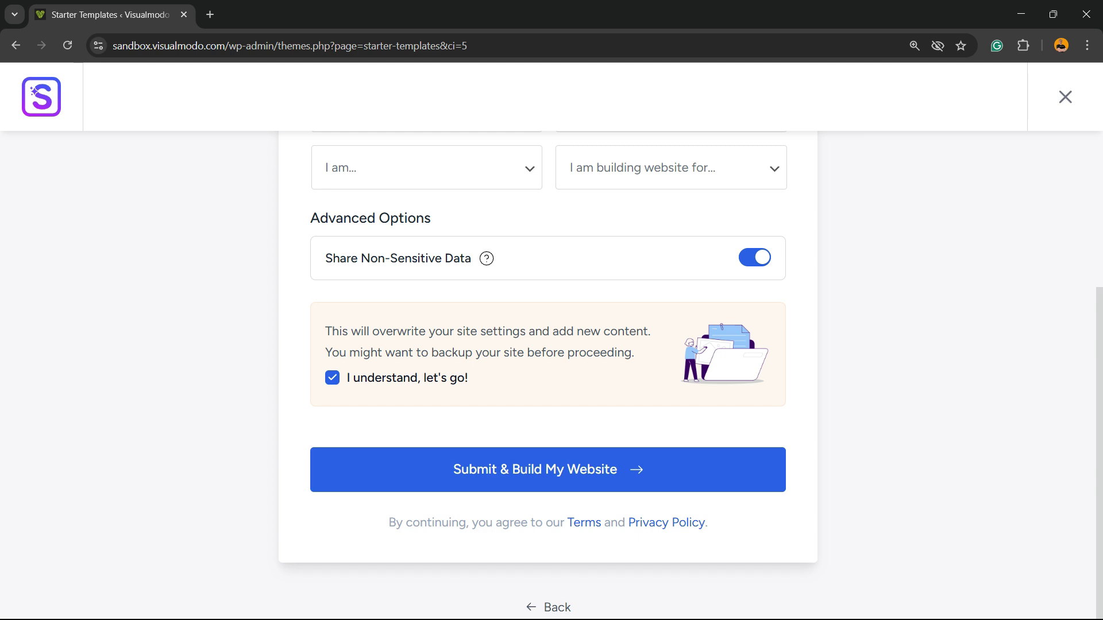
{"action": "key", "text": "Return"}
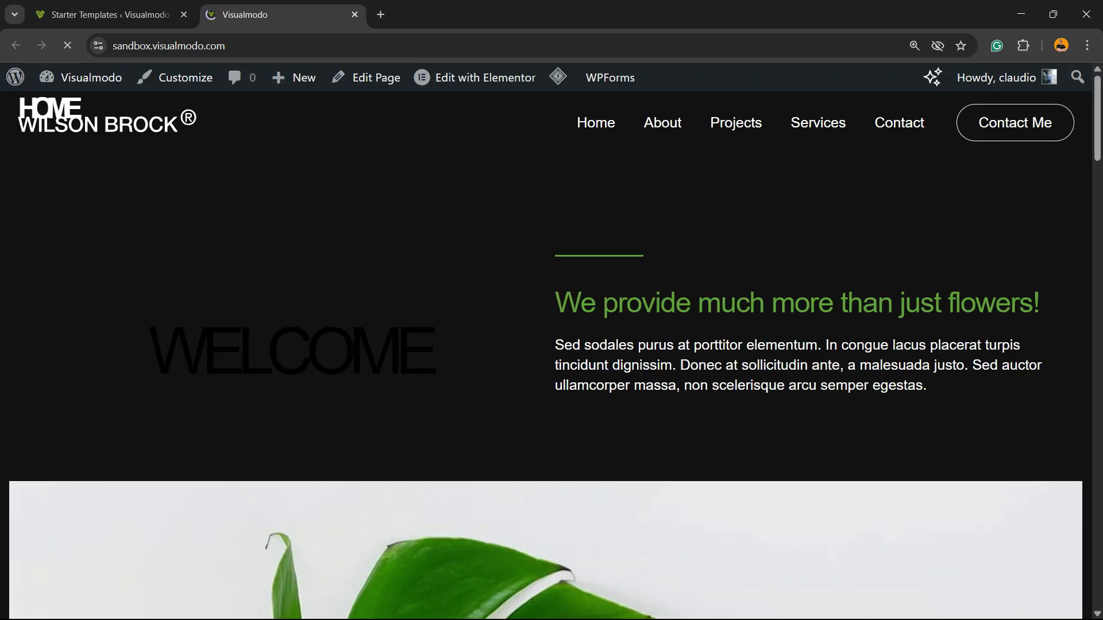
{"action": "scroll", "coordinate": [551, 345], "scroll_direction": "down", "scroll_amount": 3}
{"action": "scroll", "coordinate": [551, 345], "scroll_direction": "down", "scroll_amount": 4}
{"action": "scroll", "coordinate": [552, 345], "scroll_direction": "down", "scroll_amount": 8}
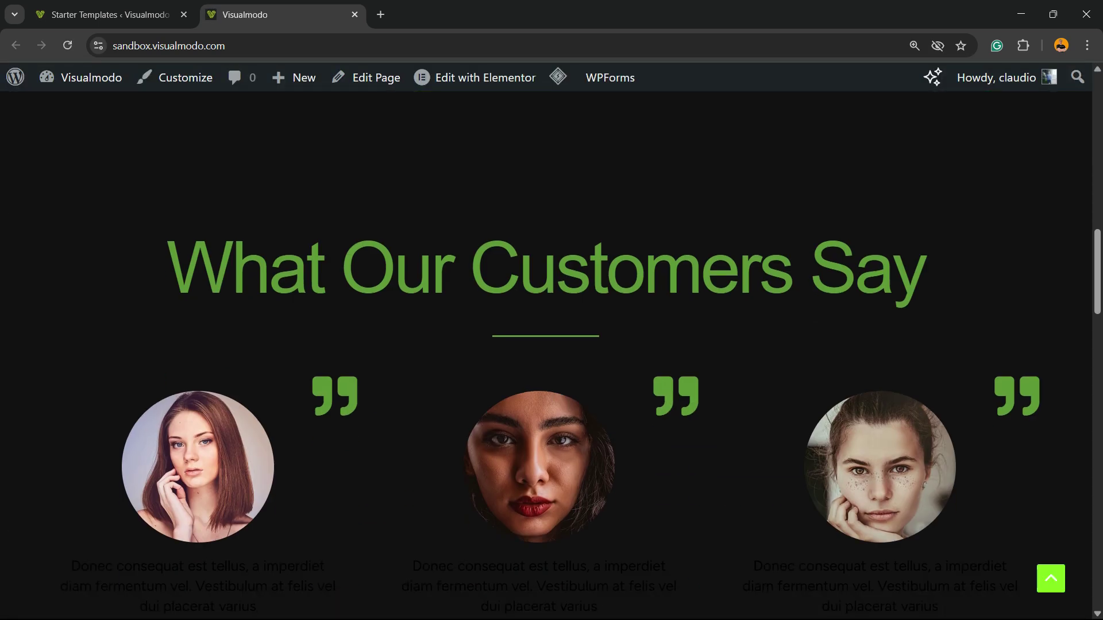
{"action": "scroll", "coordinate": [552, 344], "scroll_direction": "down", "scroll_amount": 3}
{"action": "scroll", "coordinate": [552, 344], "scroll_direction": "down", "scroll_amount": 5}
{"action": "scroll", "coordinate": [551, 344], "scroll_direction": "down", "scroll_amount": 3}
{"action": "scroll", "coordinate": [552, 346], "scroll_direction": "down", "scroll_amount": 5}
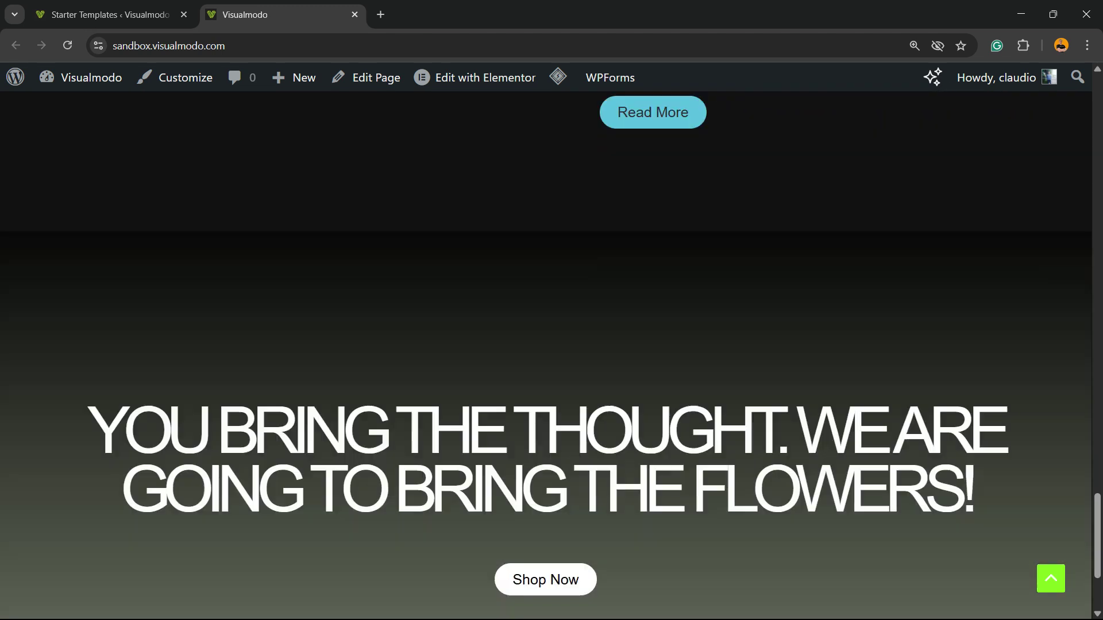
{"action": "scroll", "coordinate": [552, 344], "scroll_direction": "down", "scroll_amount": 3}
{"action": "scroll", "coordinate": [552, 345], "scroll_direction": "up", "scroll_amount": 15}
{"action": "scroll", "coordinate": [552, 346], "scroll_direction": "up", "scroll_amount": 15}
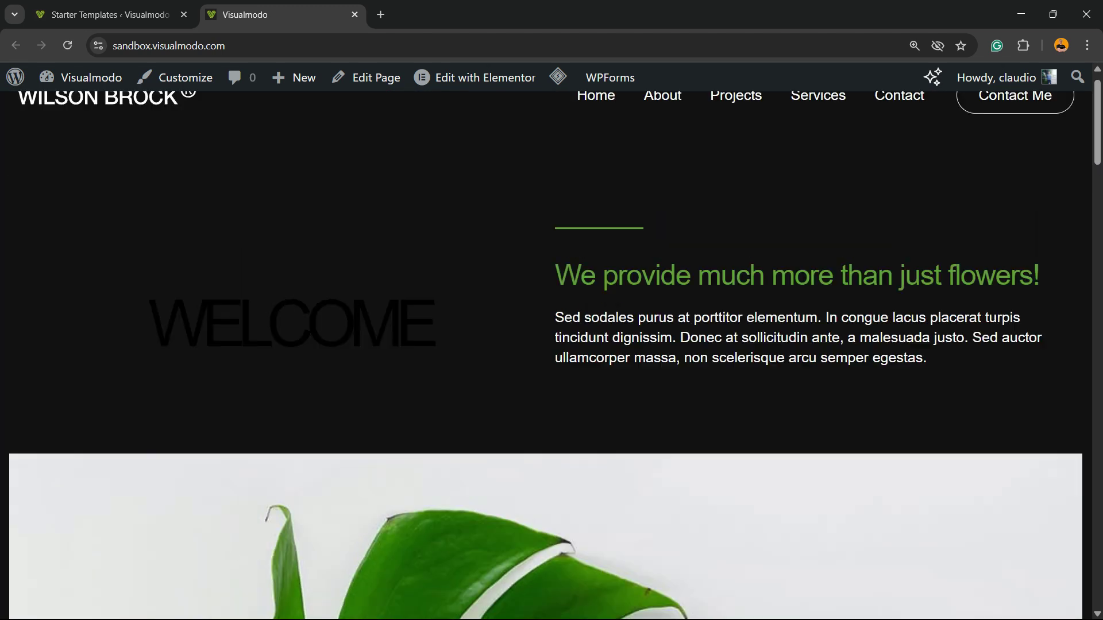
{"action": "left_click", "coordinate": [595, 122]}
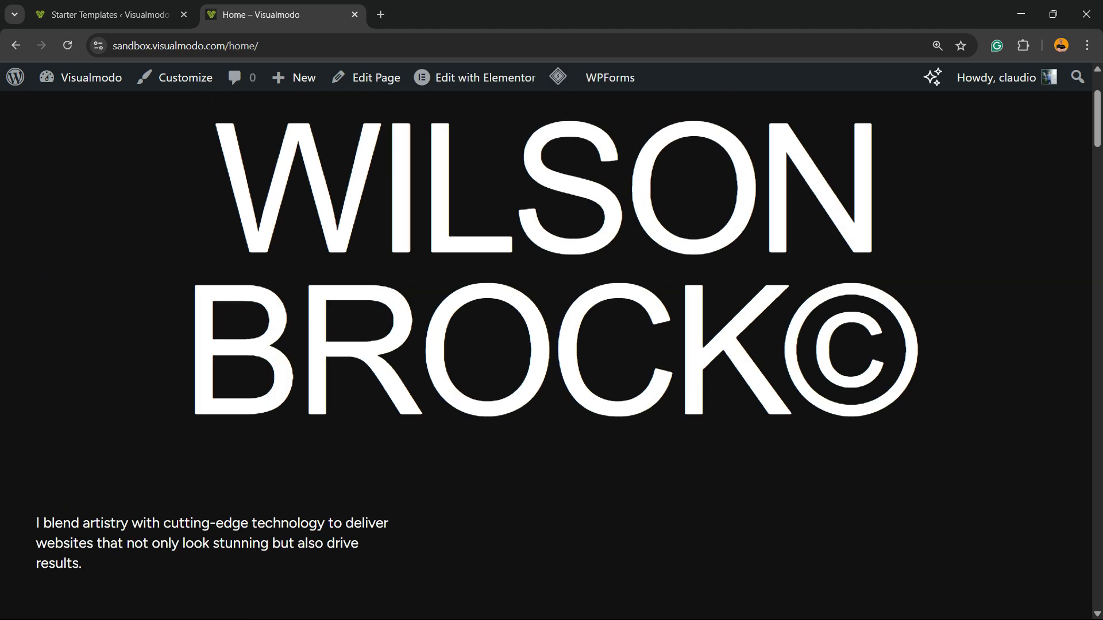
{"action": "scroll", "coordinate": [552, 345], "scroll_direction": "down", "scroll_amount": 5}
{"action": "scroll", "coordinate": [552, 345], "scroll_direction": "down", "scroll_amount": 3}
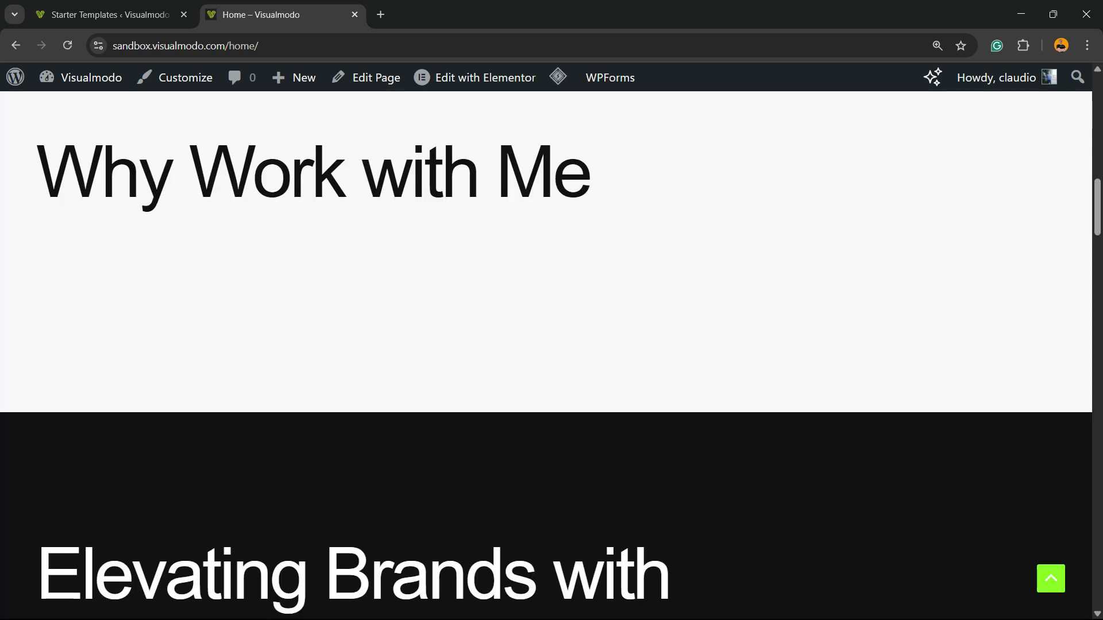
{"action": "scroll", "coordinate": [551, 346], "scroll_direction": "down", "scroll_amount": 5}
{"action": "scroll", "coordinate": [551, 345], "scroll_direction": "down", "scroll_amount": 5}
{"action": "scroll", "coordinate": [552, 345], "scroll_direction": "down", "scroll_amount": 5}
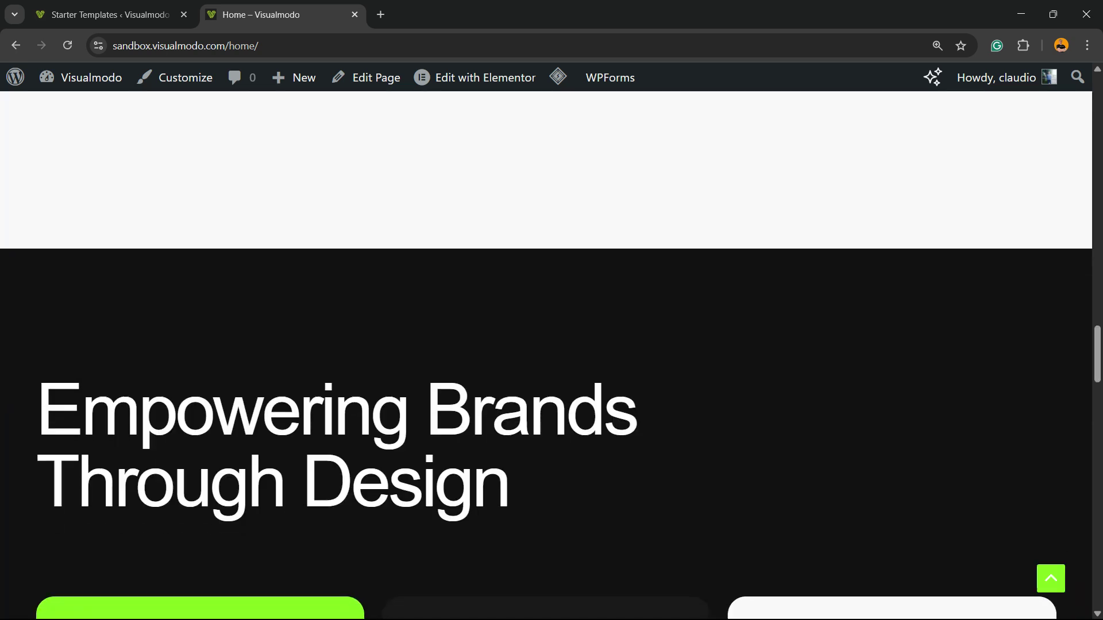
{"action": "scroll", "coordinate": [551, 345], "scroll_direction": "down", "scroll_amount": 5}
{"action": "scroll", "coordinate": [552, 345], "scroll_direction": "down", "scroll_amount": 5}
{"action": "scroll", "coordinate": [551, 345], "scroll_direction": "down", "scroll_amount": 5}
{"action": "scroll", "coordinate": [552, 346], "scroll_direction": "down", "scroll_amount": 5}
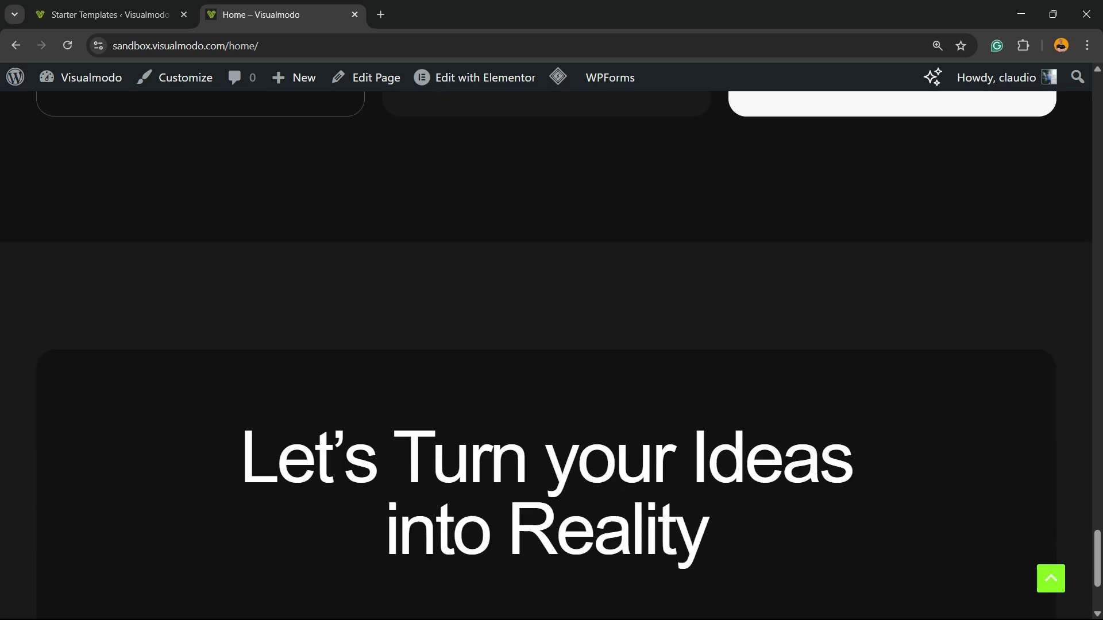
{"action": "scroll", "coordinate": [551, 345], "scroll_direction": "down", "scroll_amount": 3}
{"action": "scroll", "coordinate": [552, 345], "scroll_direction": "up", "scroll_amount": 5}
{"action": "scroll", "coordinate": [552, 345], "scroll_direction": "up", "scroll_amount": 5}
{"action": "scroll", "coordinate": [552, 344], "scroll_direction": "up", "scroll_amount": 5}
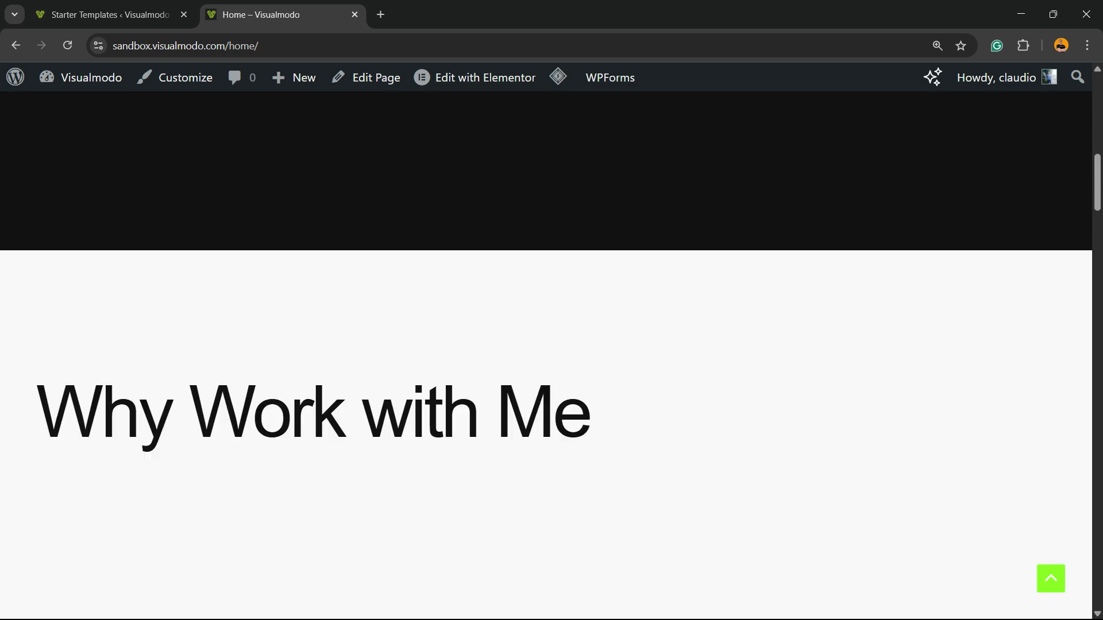
{"action": "scroll", "coordinate": [551, 345], "scroll_direction": "up", "scroll_amount": 10}
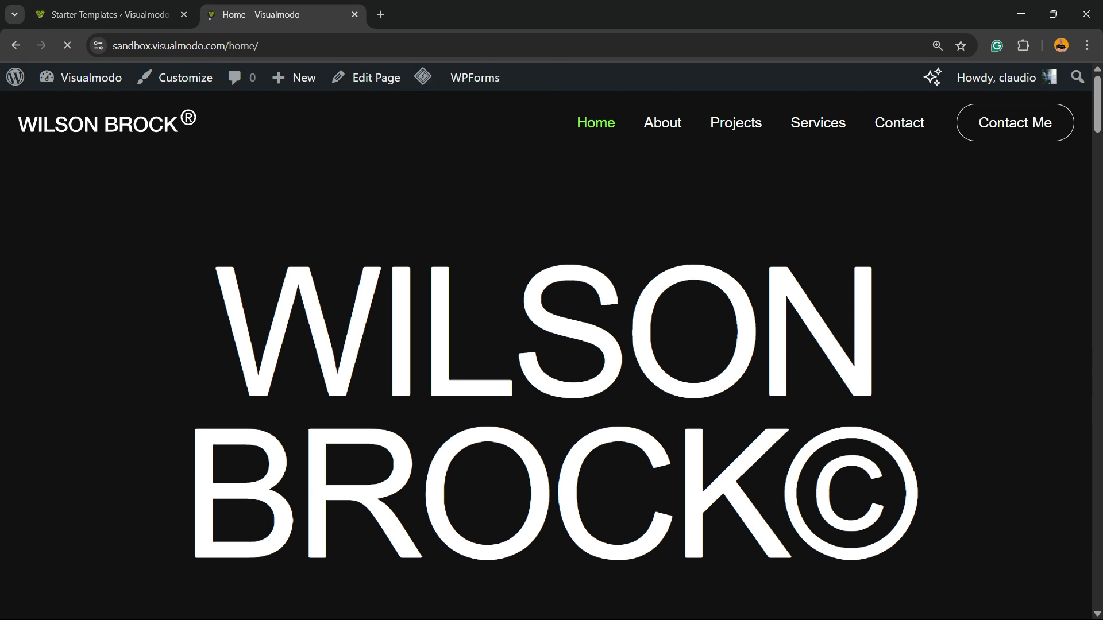
{"action": "scroll", "coordinate": [552, 344], "scroll_direction": "down", "scroll_amount": 3}
{"action": "scroll", "coordinate": [552, 345], "scroll_direction": "down", "scroll_amount": 5}
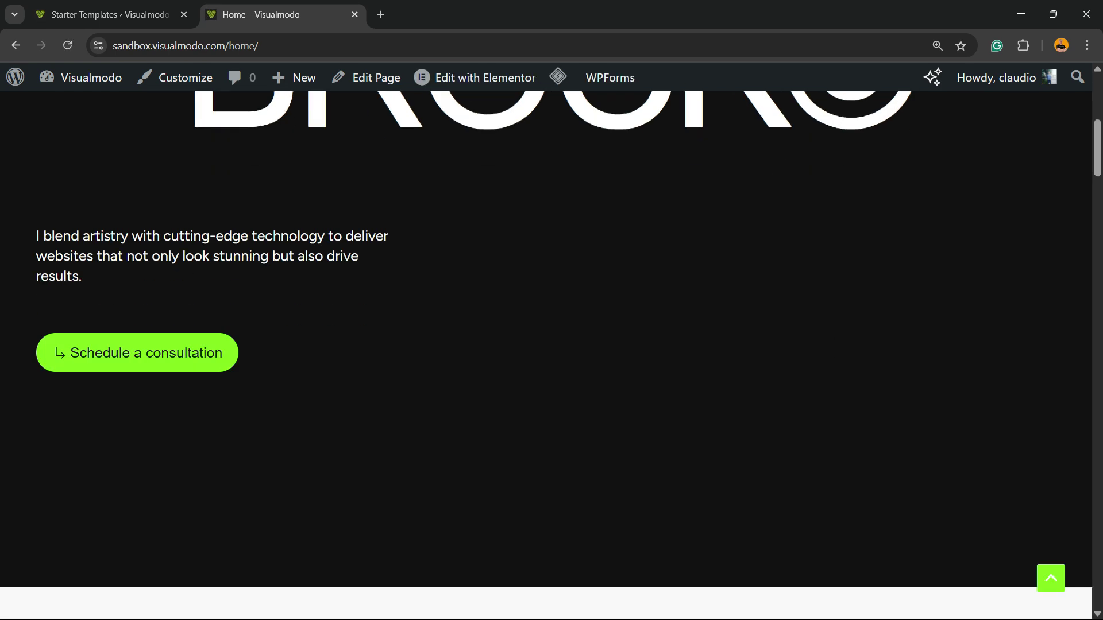
{"action": "scroll", "coordinate": [552, 344], "scroll_direction": "down", "scroll_amount": 5}
{"action": "scroll", "coordinate": [552, 344], "scroll_direction": "down", "scroll_amount": 5}
{"action": "scroll", "coordinate": [552, 344], "scroll_direction": "up", "scroll_amount": 2}
{"action": "scroll", "coordinate": [552, 344], "scroll_direction": "up", "scroll_amount": 5}
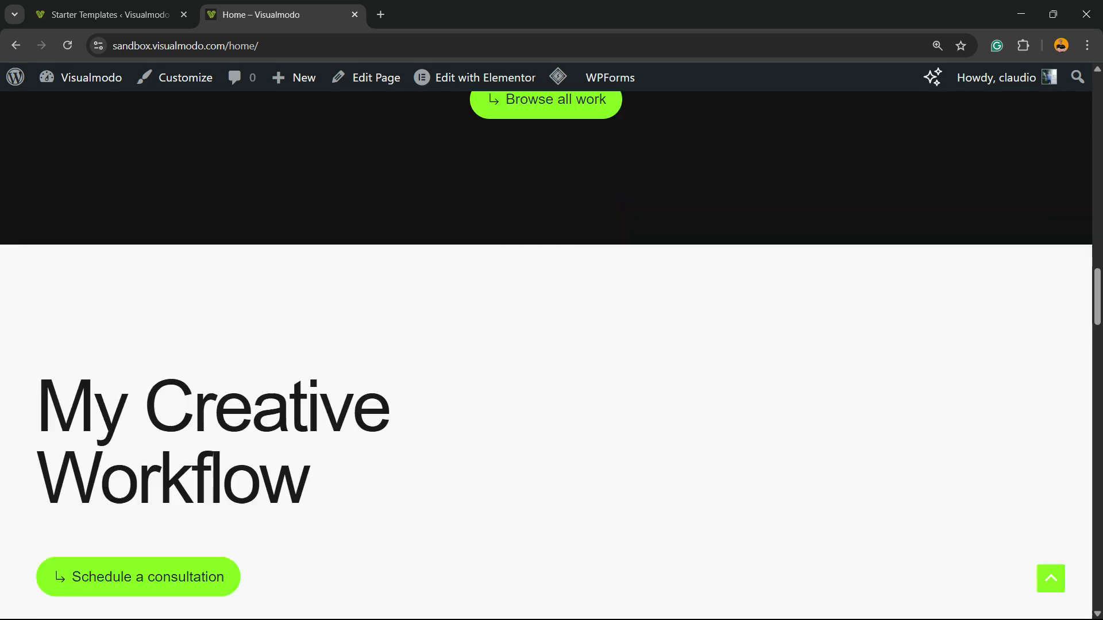
{"action": "scroll", "coordinate": [552, 345], "scroll_direction": "up", "scroll_amount": 5}
{"action": "scroll", "coordinate": [551, 344], "scroll_direction": "up", "scroll_amount": 5}
- Open the About page from the nav menu and scroll through it
{"action": "left_click", "coordinate": [663, 122]}
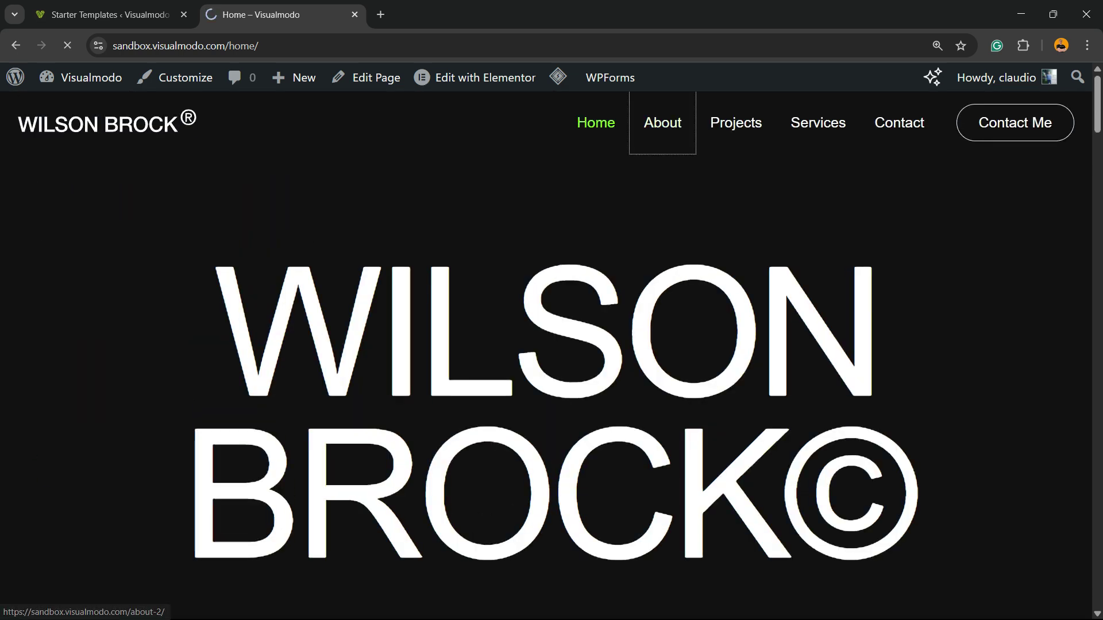
{"action": "scroll", "coordinate": [551, 346], "scroll_direction": "down", "scroll_amount": 10}
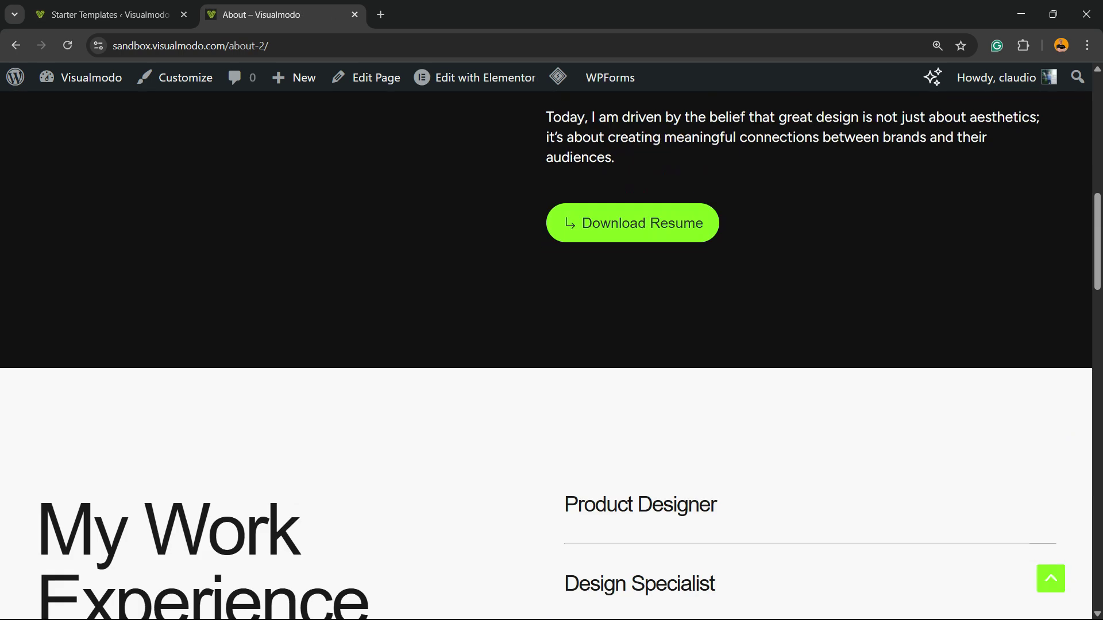
{"action": "scroll", "coordinate": [551, 345], "scroll_direction": "down", "scroll_amount": 5}
{"action": "scroll", "coordinate": [552, 345], "scroll_direction": "down", "scroll_amount": 5}
{"action": "scroll", "coordinate": [551, 344], "scroll_direction": "down", "scroll_amount": 10}
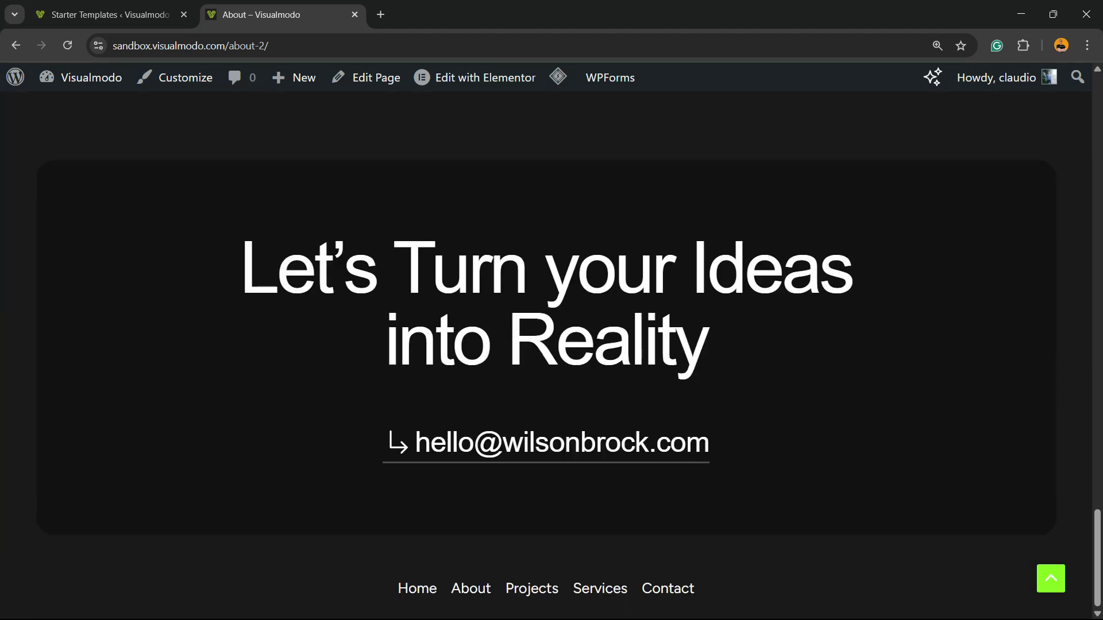
{"action": "scroll", "coordinate": [551, 344], "scroll_direction": "up", "scroll_amount": 15}
{"action": "scroll", "coordinate": [551, 344], "scroll_direction": "up", "scroll_amount": 15}
- Open the Projects page and scroll through its content
{"action": "left_click", "coordinate": [736, 123]}
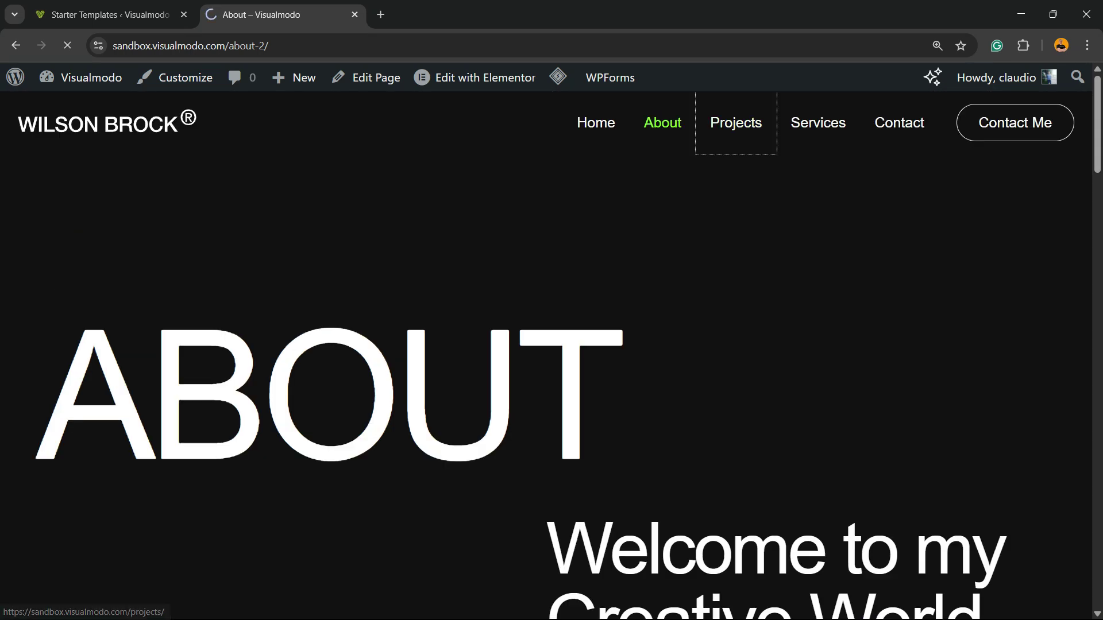
{"action": "scroll", "coordinate": [552, 345], "scroll_direction": "down", "scroll_amount": 10}
{"action": "scroll", "coordinate": [552, 345], "scroll_direction": "down", "scroll_amount": 5}
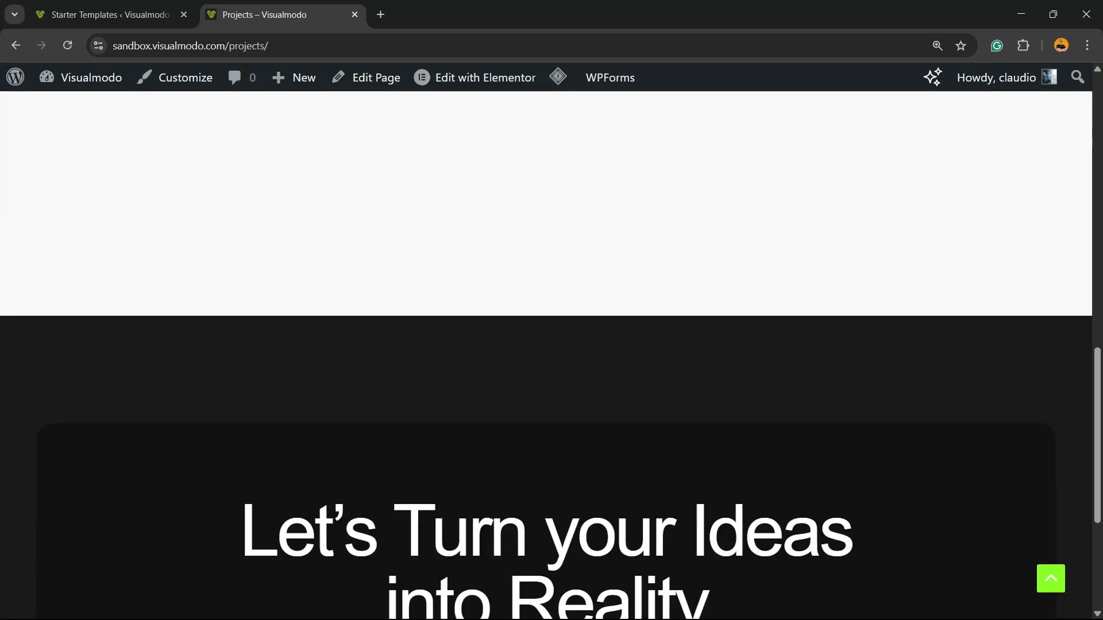
{"action": "scroll", "coordinate": [552, 344], "scroll_direction": "down", "scroll_amount": 3}
{"action": "scroll", "coordinate": [552, 344], "scroll_direction": "up", "scroll_amount": 10}
{"action": "scroll", "coordinate": [551, 344], "scroll_direction": "down", "scroll_amount": 3}
{"action": "scroll", "coordinate": [552, 345], "scroll_direction": "up", "scroll_amount": 5}
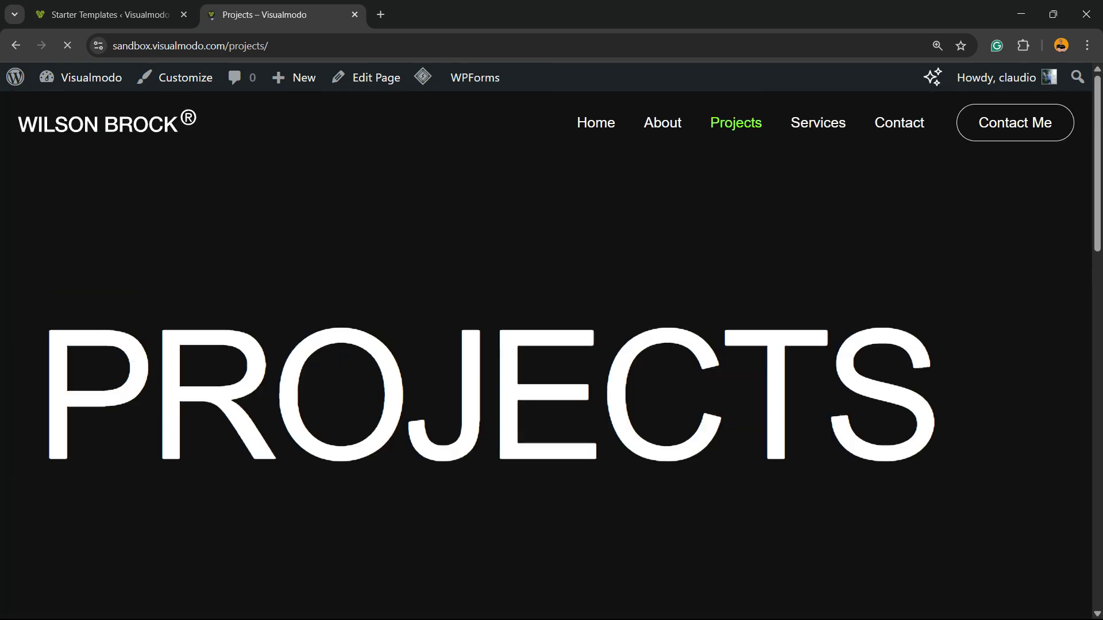
{"action": "scroll", "coordinate": [552, 344], "scroll_direction": "down", "scroll_amount": 5}
{"action": "scroll", "coordinate": [552, 345], "scroll_direction": "down", "scroll_amount": 5}
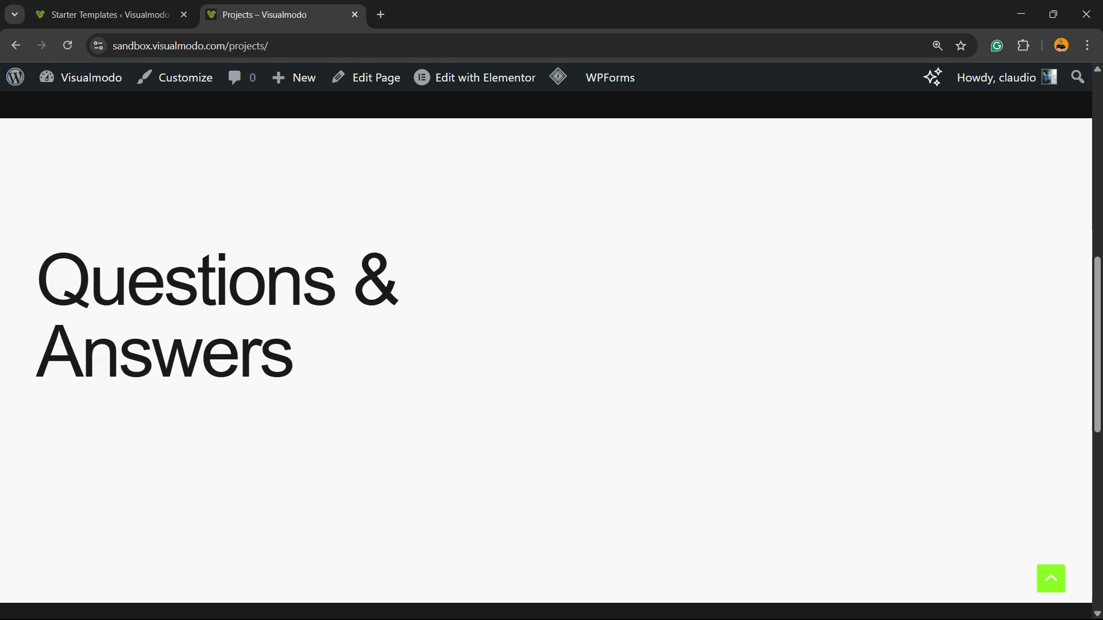
{"action": "scroll", "coordinate": [551, 345], "scroll_direction": "down", "scroll_amount": 5}
{"action": "scroll", "coordinate": [552, 344], "scroll_direction": "up", "scroll_amount": 15}
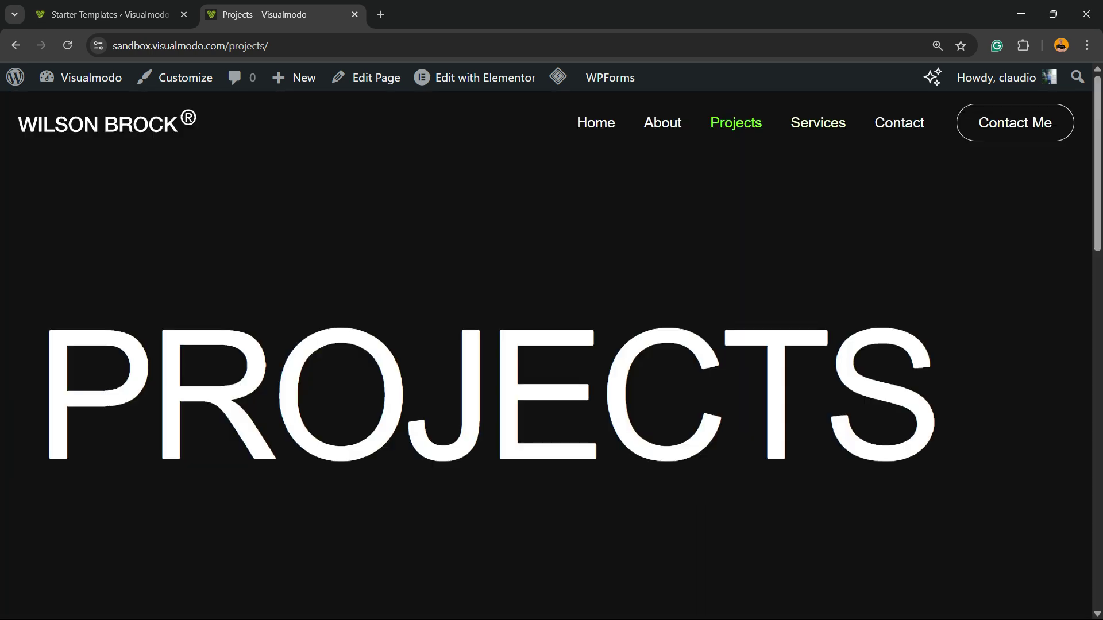
- Browse the Services page, then return to the site root via the WILSON BROCK logo
{"action": "left_click", "coordinate": [818, 122]}
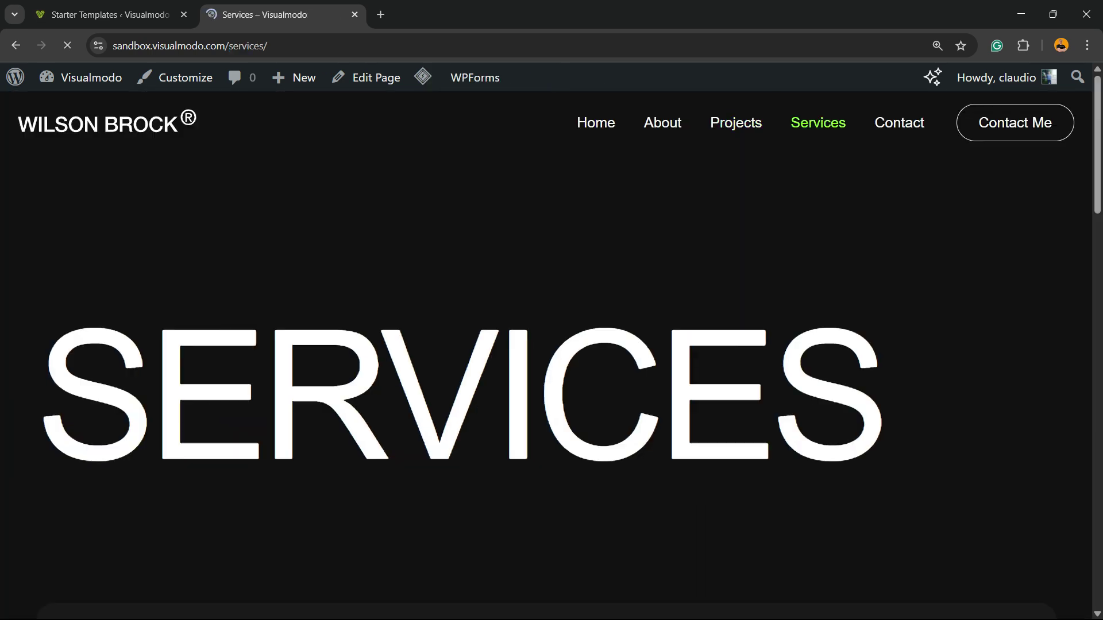
{"action": "scroll", "coordinate": [552, 345], "scroll_direction": "down", "scroll_amount": 10}
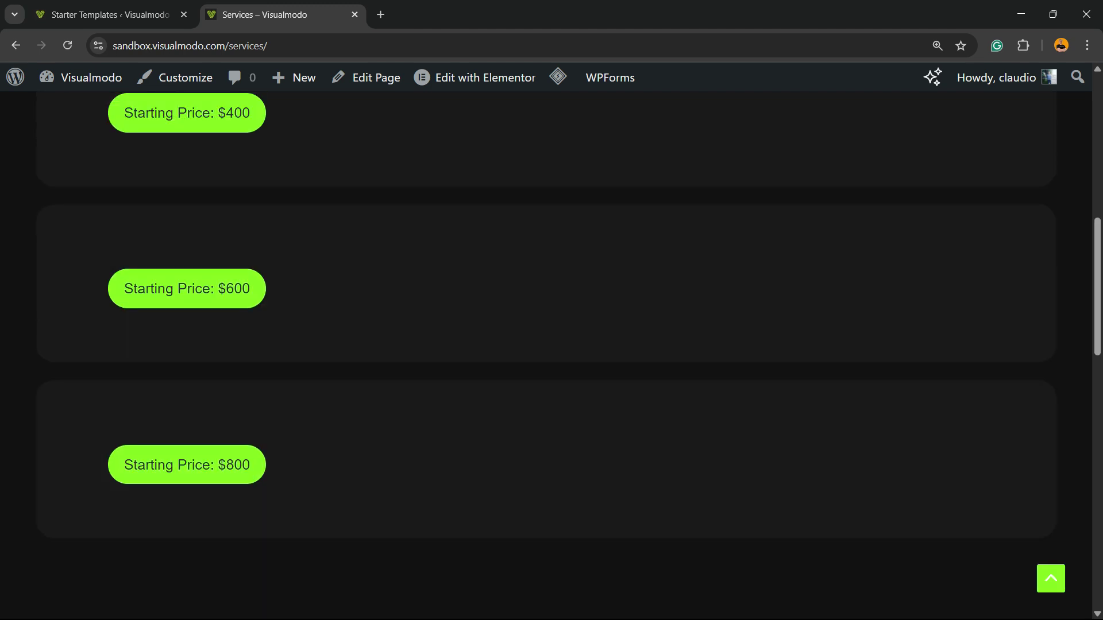
{"action": "scroll", "coordinate": [551, 345], "scroll_direction": "down", "scroll_amount": 10}
{"action": "scroll", "coordinate": [552, 345], "scroll_direction": "down", "scroll_amount": 2}
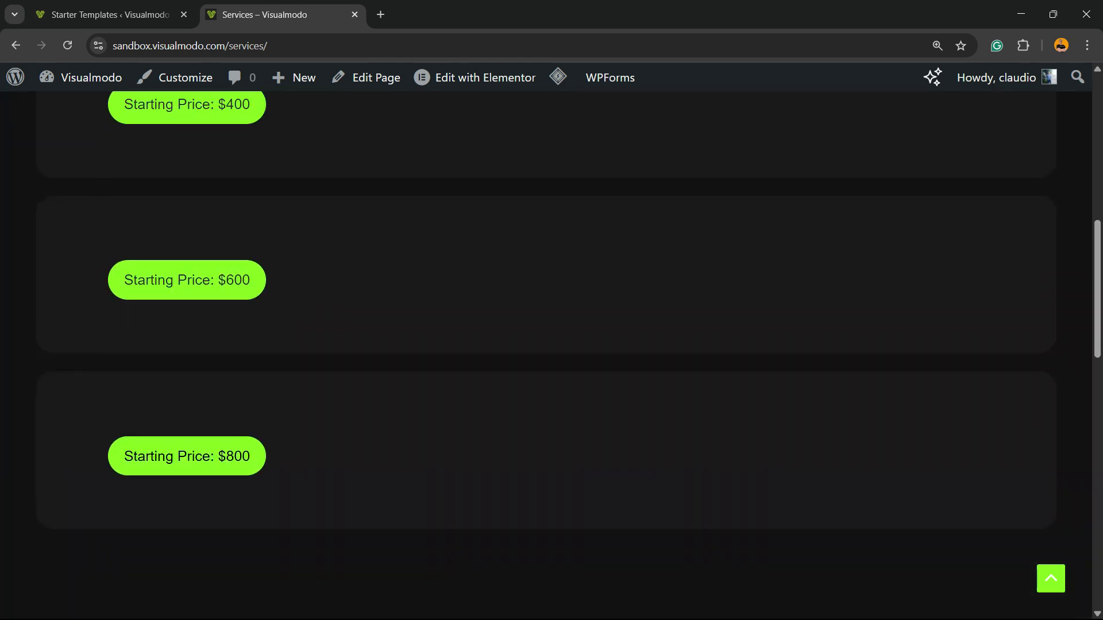
{"action": "scroll", "coordinate": [551, 345], "scroll_direction": "up", "scroll_amount": 10}
{"action": "left_click", "coordinate": [107, 123]}
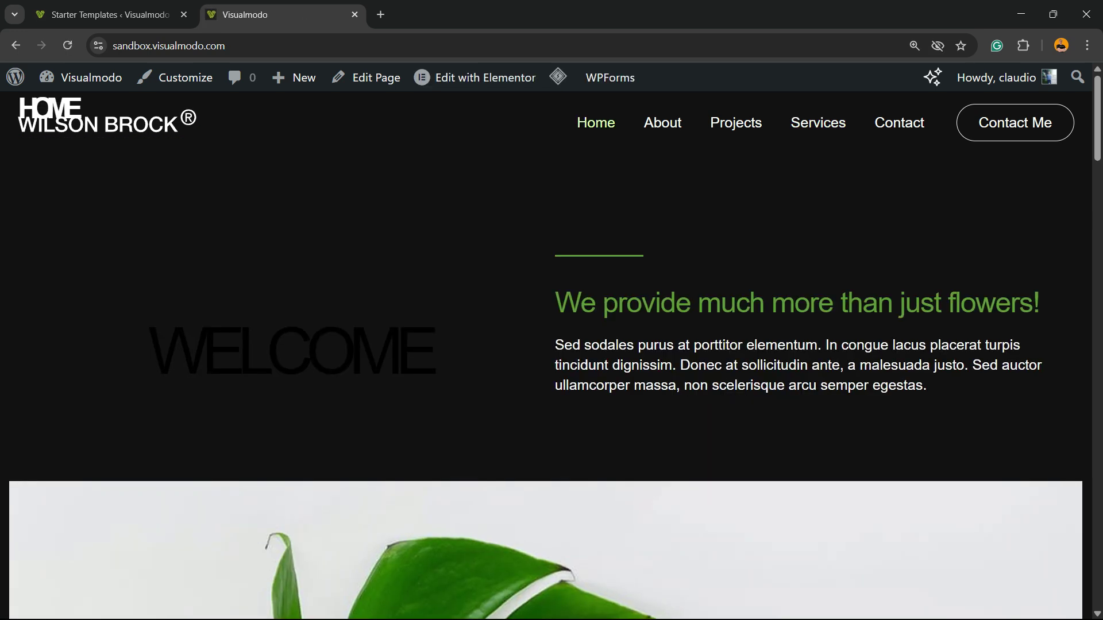
- Open the Wilson Brock Home page and scroll down to its contact section
{"action": "left_click", "coordinate": [595, 122]}
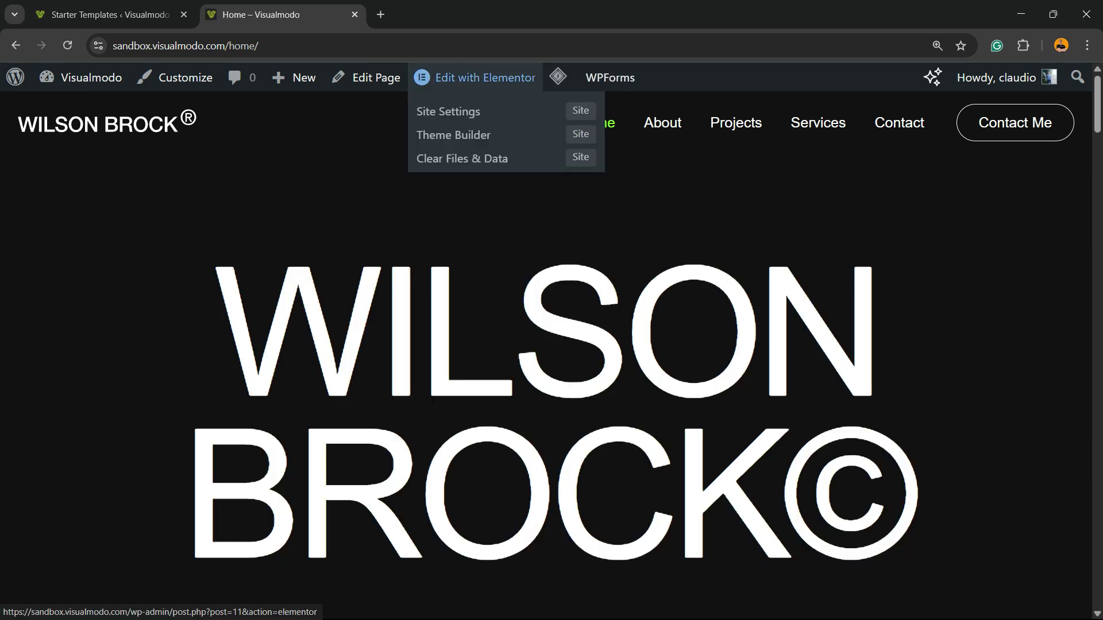
{"action": "scroll", "coordinate": [485, 92], "scroll_direction": "down", "scroll_amount": 3}
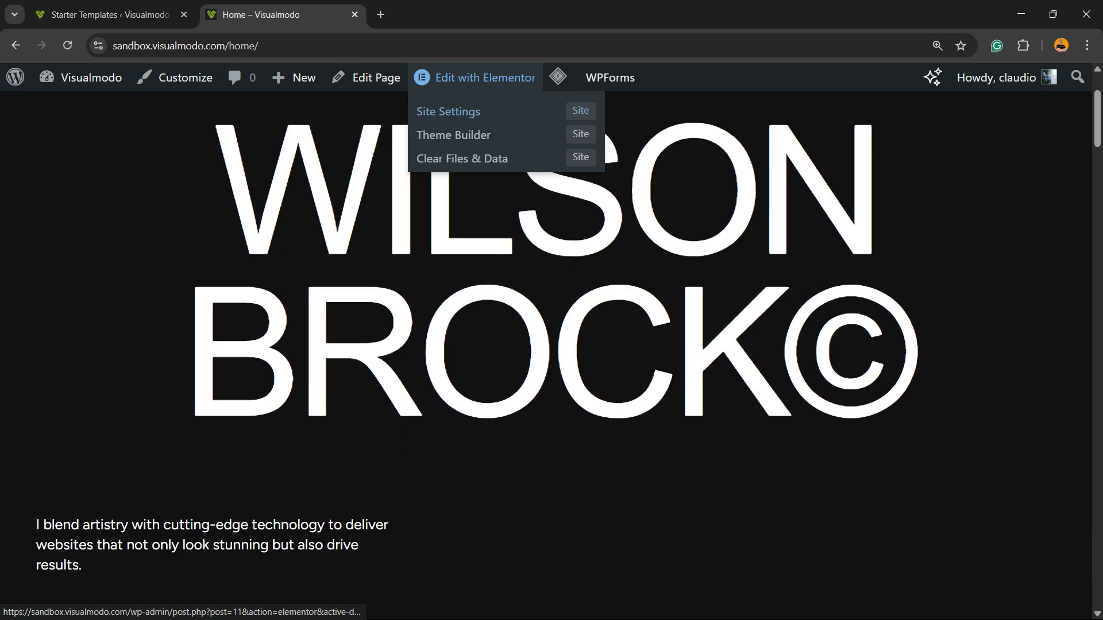
{"action": "scroll", "coordinate": [460, 114], "scroll_direction": "down", "scroll_amount": 5}
{"action": "scroll", "coordinate": [459, 135], "scroll_direction": "down", "scroll_amount": 5}
{"action": "scroll", "coordinate": [462, 159], "scroll_direction": "down", "scroll_amount": 5}
{"action": "scroll", "coordinate": [463, 158], "scroll_direction": "down", "scroll_amount": 5}
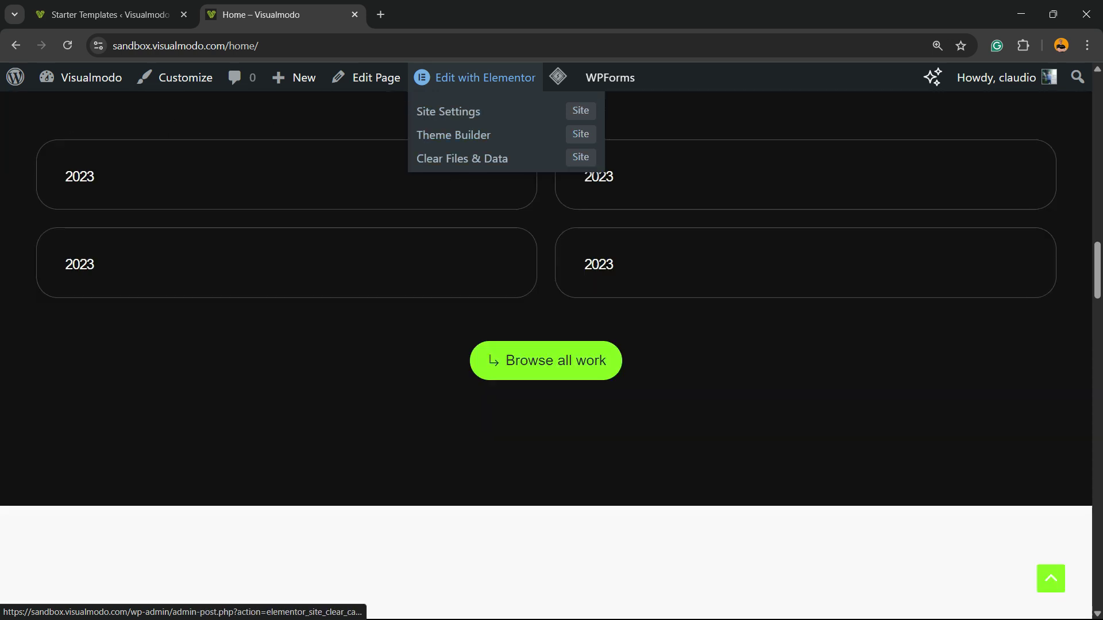
{"action": "scroll", "coordinate": [552, 345], "scroll_direction": "down", "scroll_amount": 5}
{"action": "scroll", "coordinate": [551, 344], "scroll_direction": "down", "scroll_amount": 5}
{"action": "scroll", "coordinate": [552, 345], "scroll_direction": "down", "scroll_amount": 5}
{"action": "scroll", "coordinate": [552, 345], "scroll_direction": "down", "scroll_amount": 8}
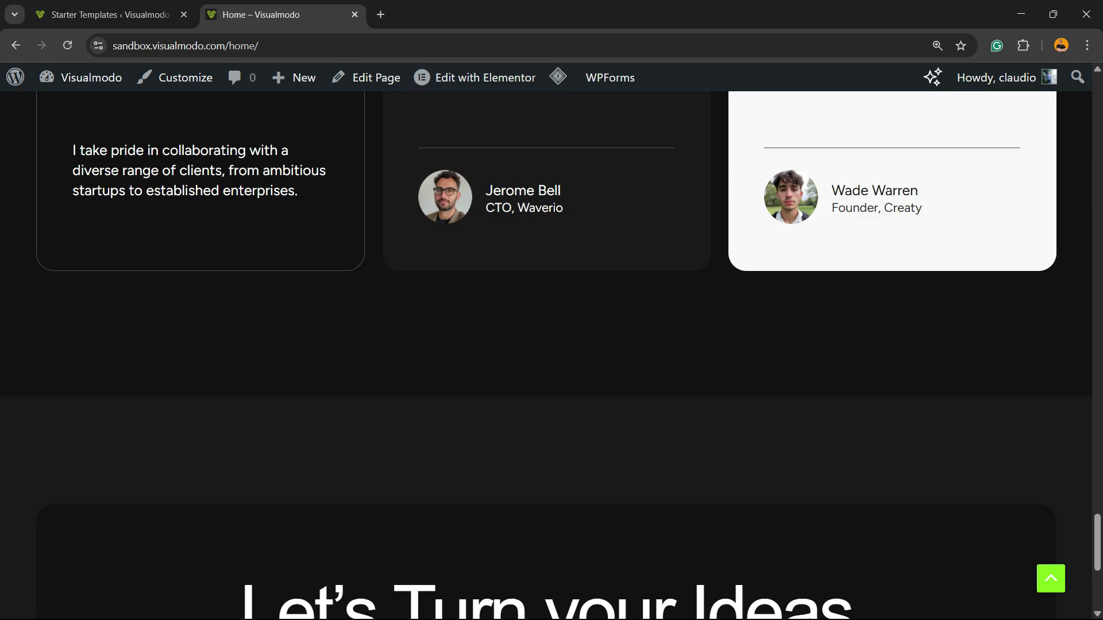
{"action": "scroll", "coordinate": [552, 345], "scroll_direction": "down", "scroll_amount": 2}
- Scroll the Home page from the footer back up to the top
{"action": "scroll", "coordinate": [552, 345], "scroll_direction": "up", "scroll_amount": 5}
{"action": "scroll", "coordinate": [551, 345], "scroll_direction": "down", "scroll_amount": 7}
{"action": "scroll", "coordinate": [552, 345], "scroll_direction": "down", "scroll_amount": 1}
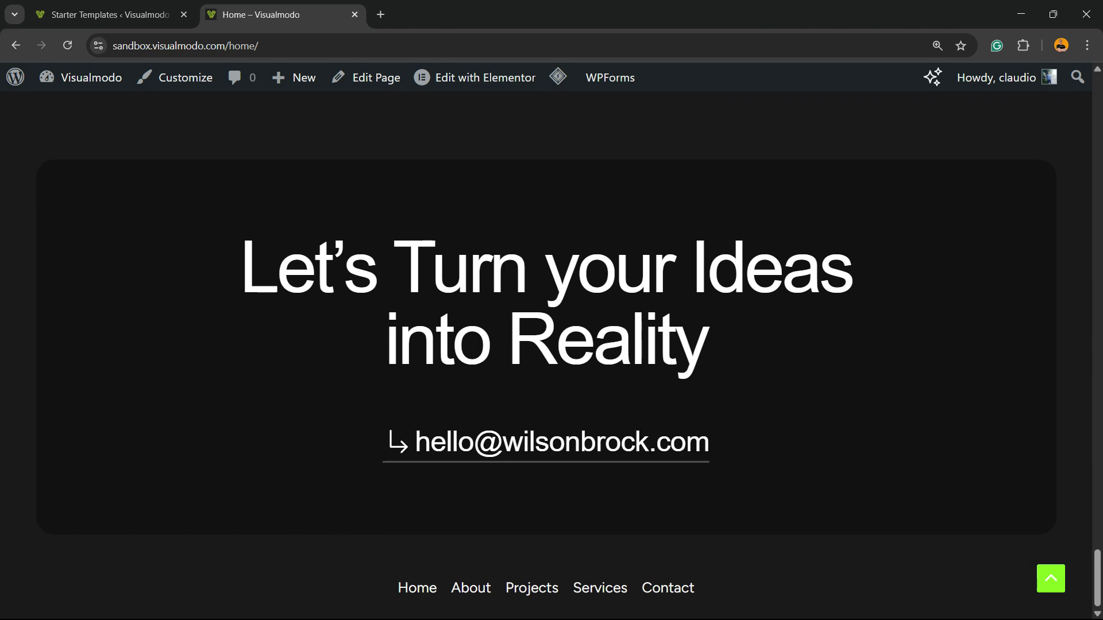
{"action": "scroll", "coordinate": [552, 345], "scroll_direction": "up", "scroll_amount": 1}
{"action": "scroll", "coordinate": [552, 345], "scroll_direction": "up", "scroll_amount": 10}
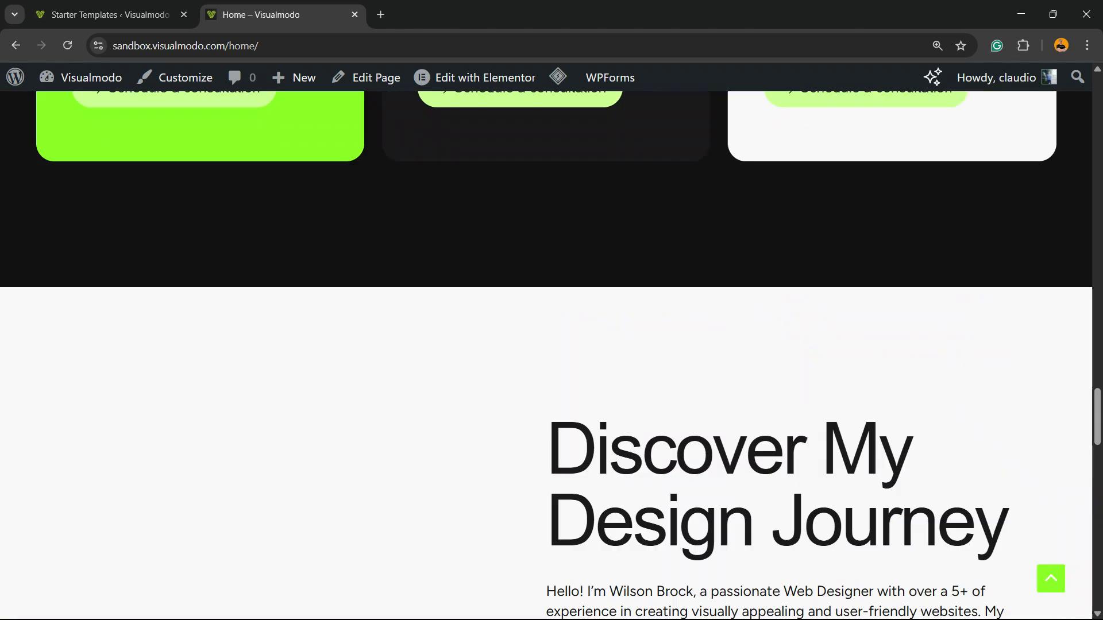
{"action": "scroll", "coordinate": [552, 345], "scroll_direction": "up", "scroll_amount": 10}
{"action": "scroll", "coordinate": [551, 345], "scroll_direction": "up", "scroll_amount": 10}
{"action": "scroll", "coordinate": [551, 346], "scroll_direction": "up", "scroll_amount": 1}
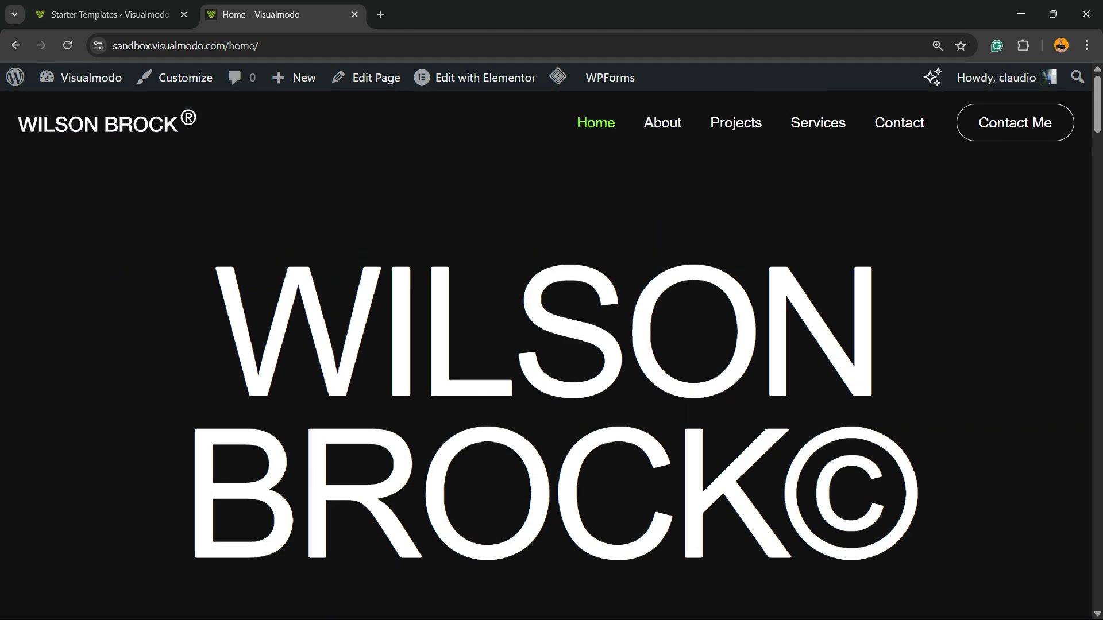